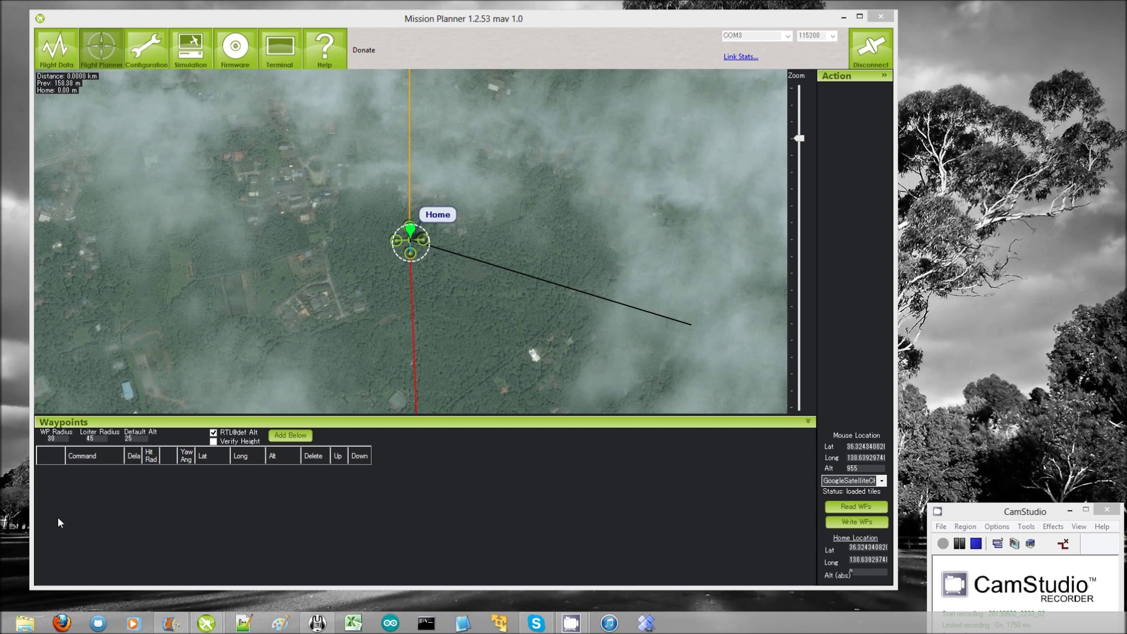
Add waypoint 1 south of Home as a WAYPOINT command at altitude 25
{"action": "left_click", "coordinate": [414, 325]}
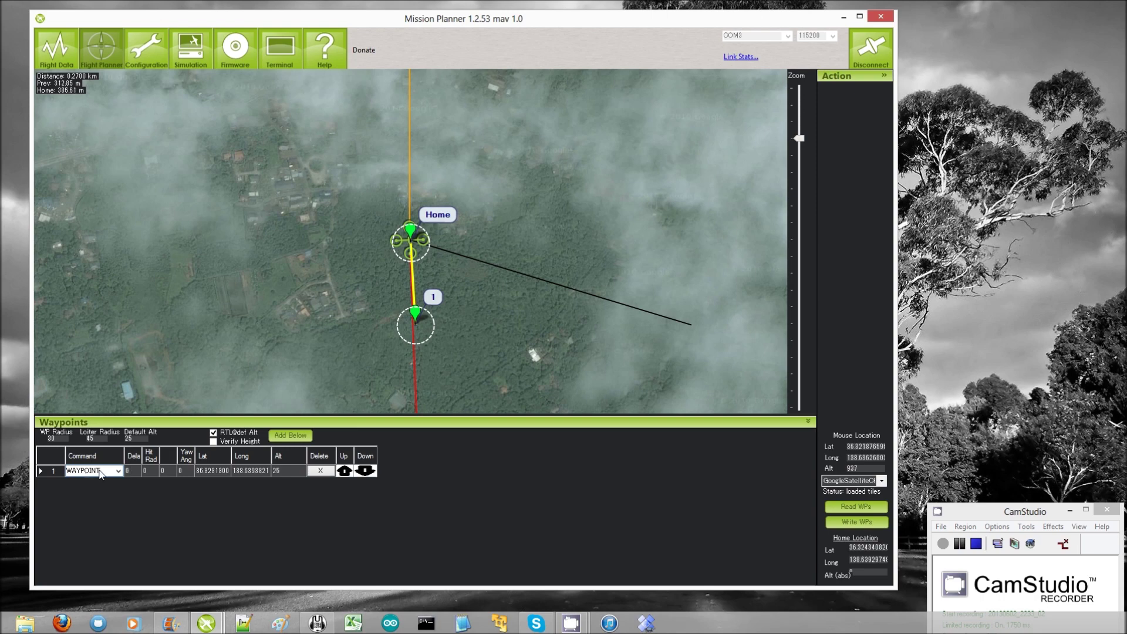
{"action": "left_click", "coordinate": [117, 471]}
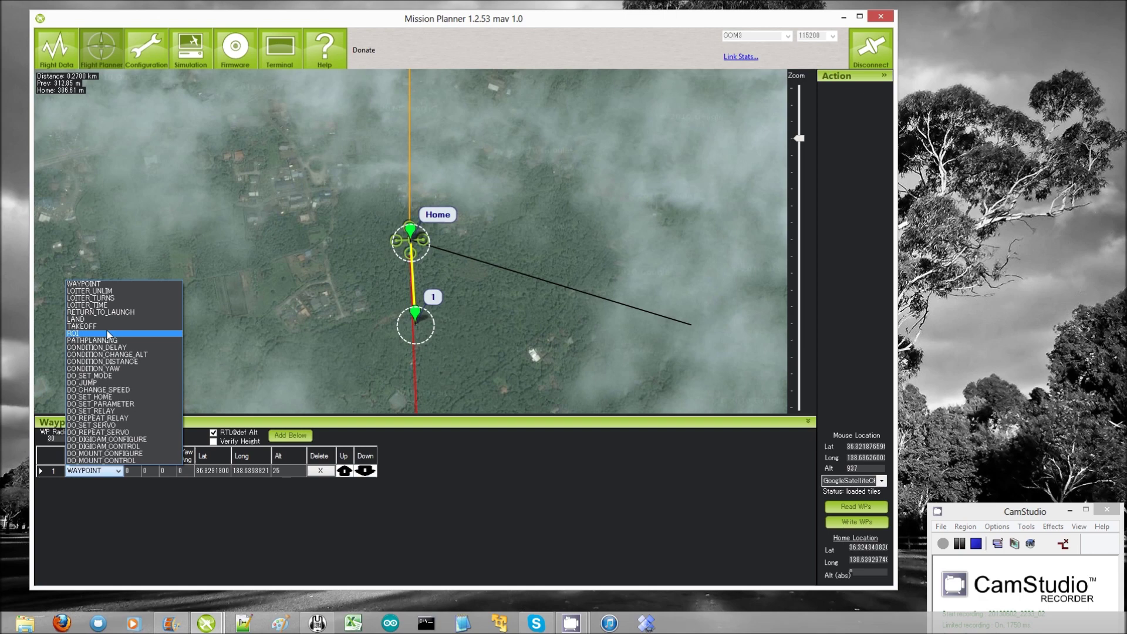
{"action": "left_click", "coordinate": [94, 285]}
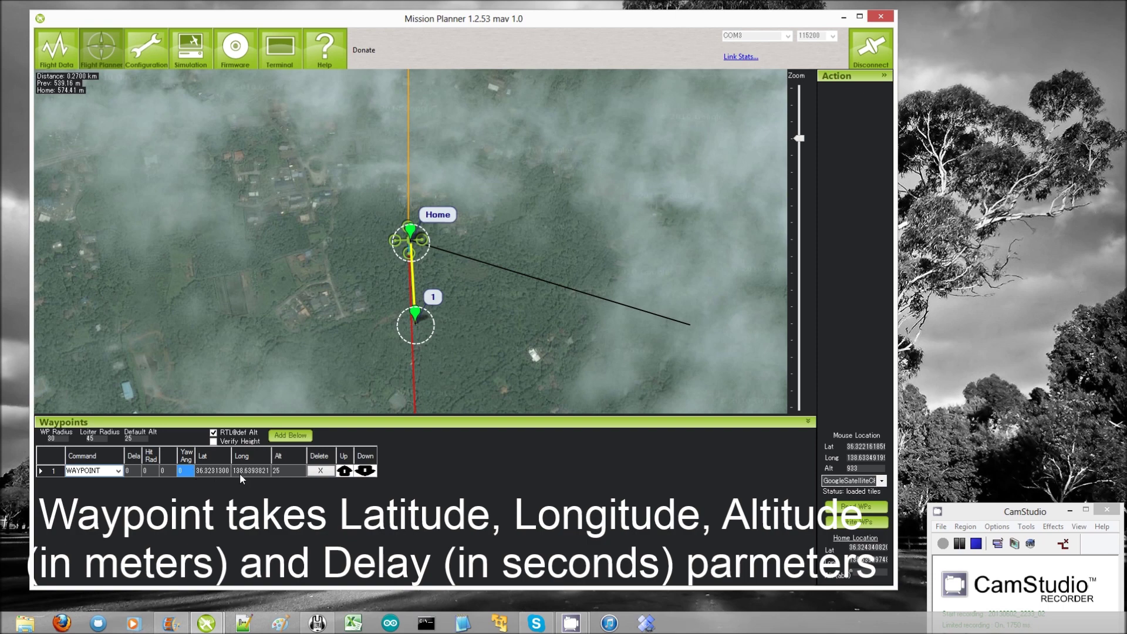
{"action": "left_click", "coordinate": [205, 473]}
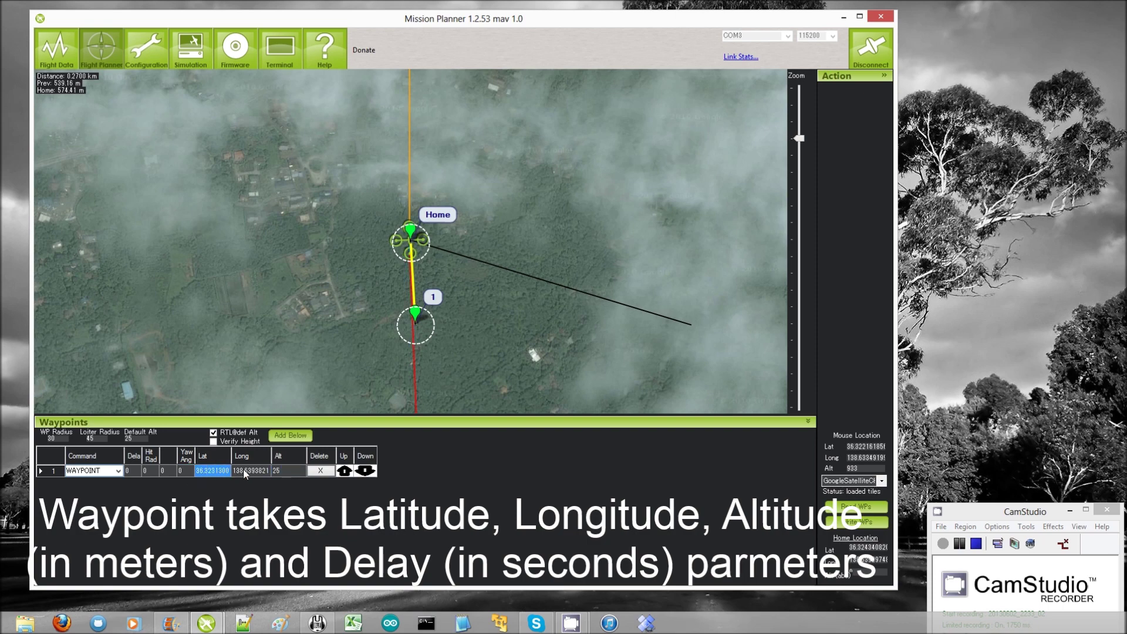
{"action": "left_click", "coordinate": [281, 473]}
Give waypoint 1 a 5-second delay and review its hit radius and yaw values
{"action": "left_click", "coordinate": [129, 473]}
{"action": "type", "text": "5"}
{"action": "key", "text": "Return"}
{"action": "left_click", "coordinate": [135, 471]}
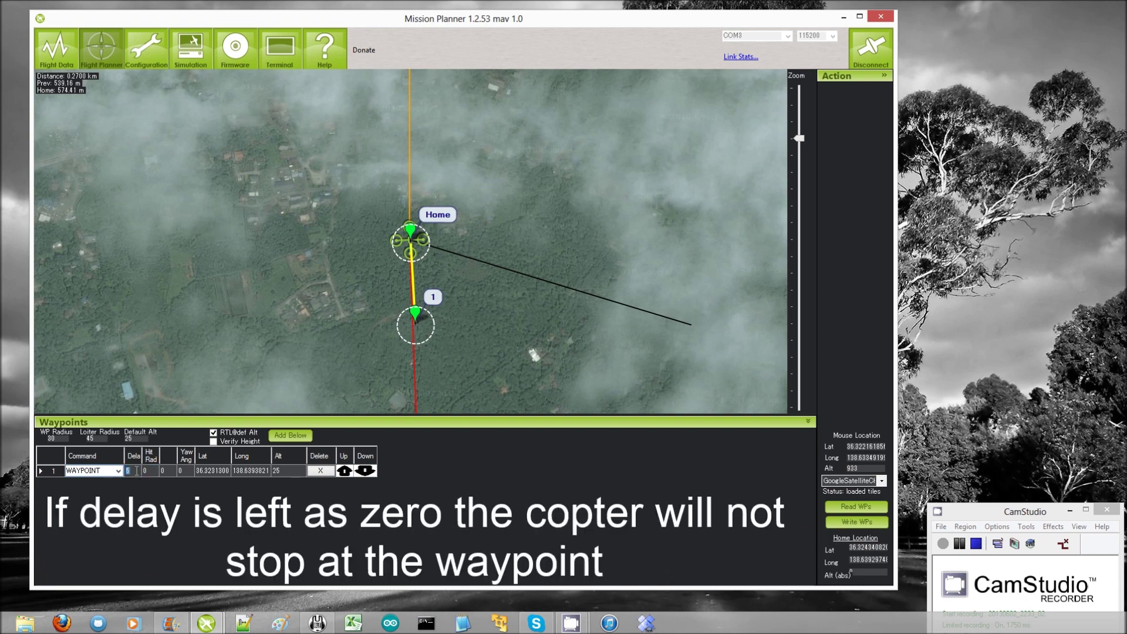
{"action": "left_click", "coordinate": [151, 471]}
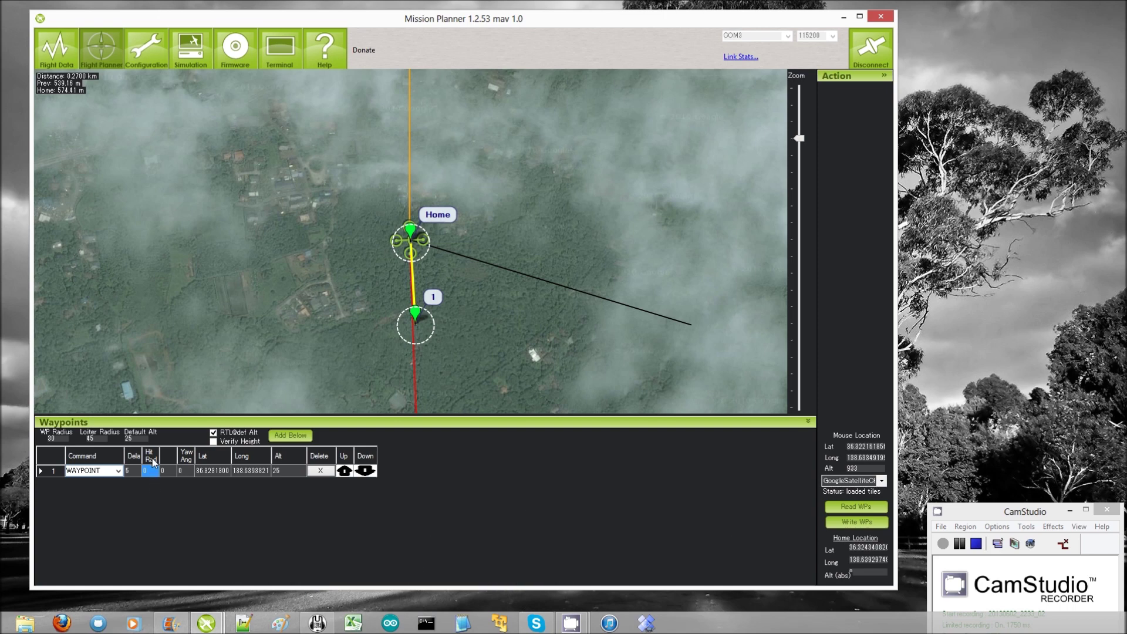
{"action": "left_click", "coordinate": [182, 470]}
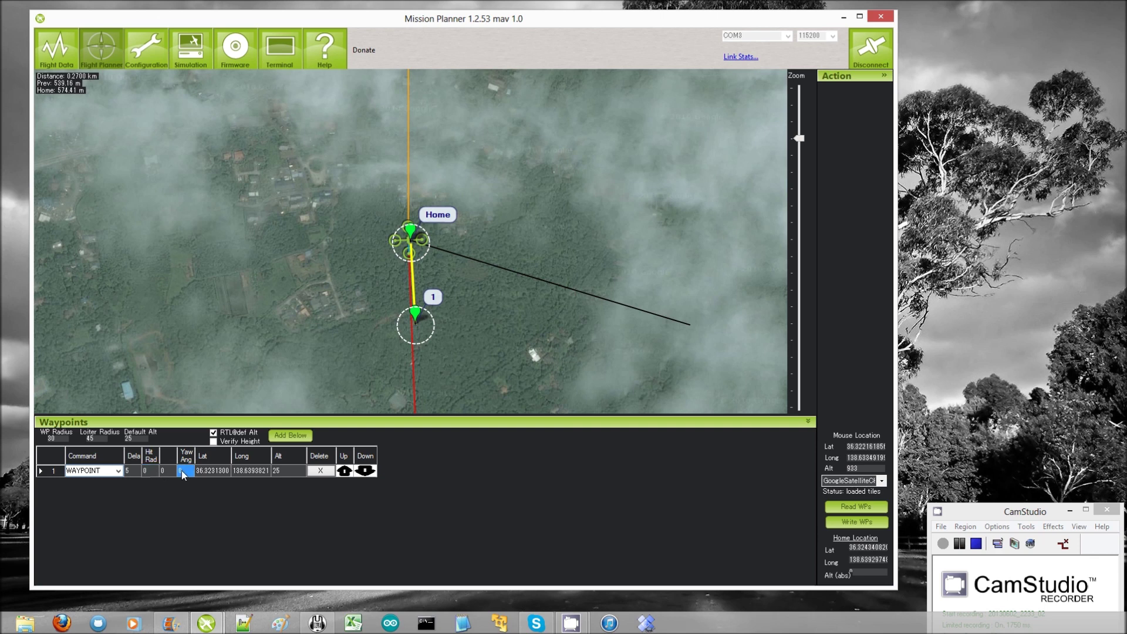
{"action": "left_click", "coordinate": [149, 469]}
{"action": "left_click", "coordinate": [150, 54]}
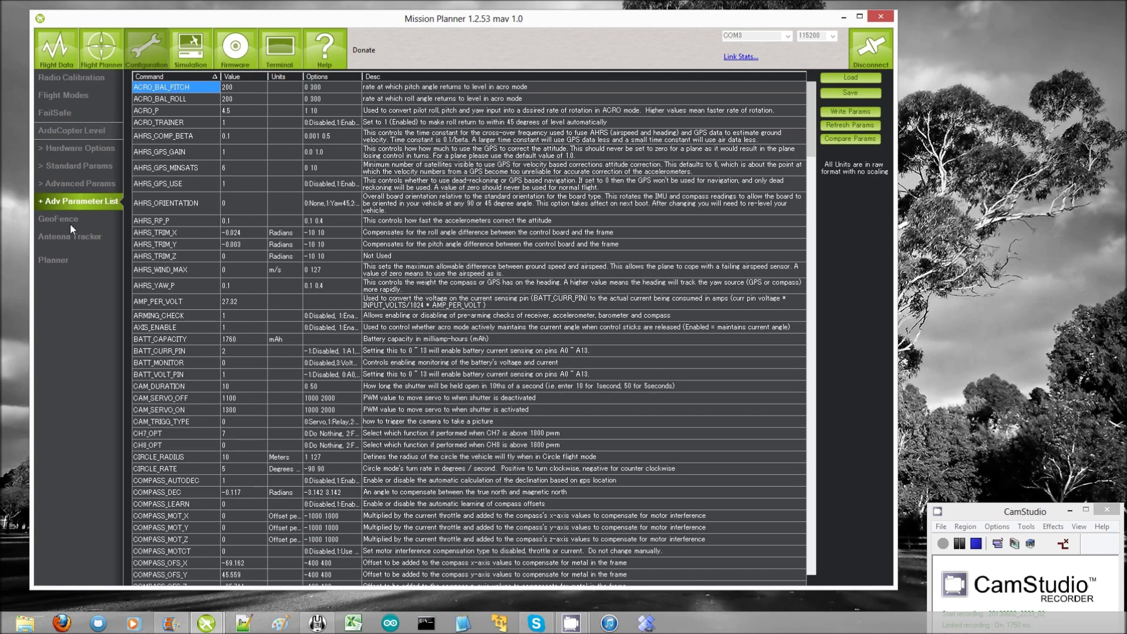
{"action": "left_click_drag", "start_coordinate": [812, 133], "coordinate": [815, 583]}
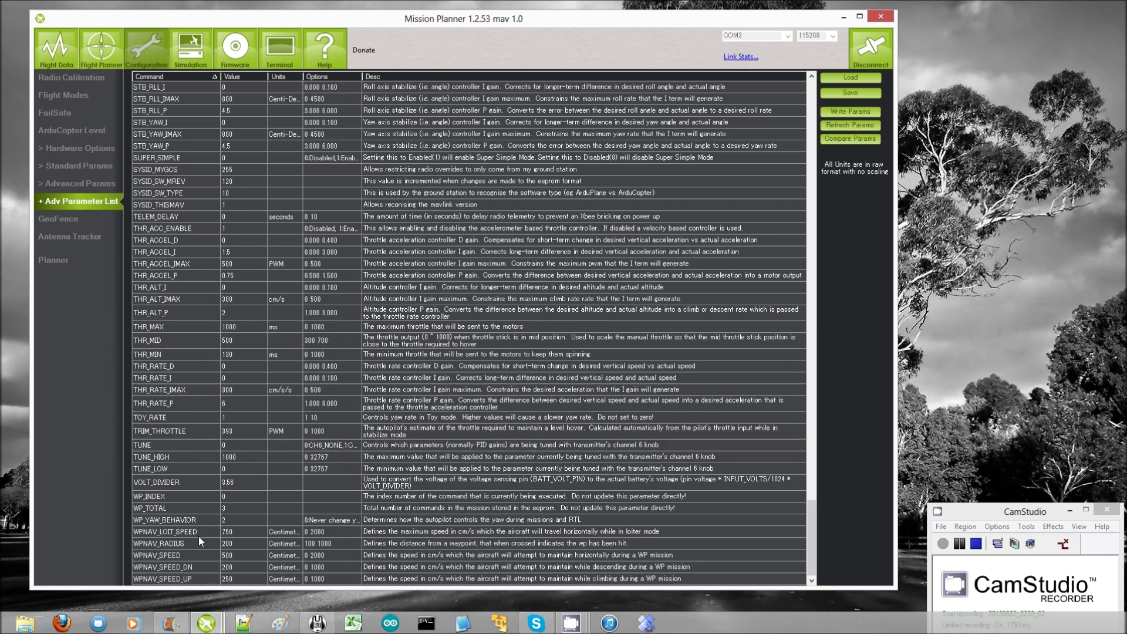
{"action": "left_click", "coordinate": [117, 46]}
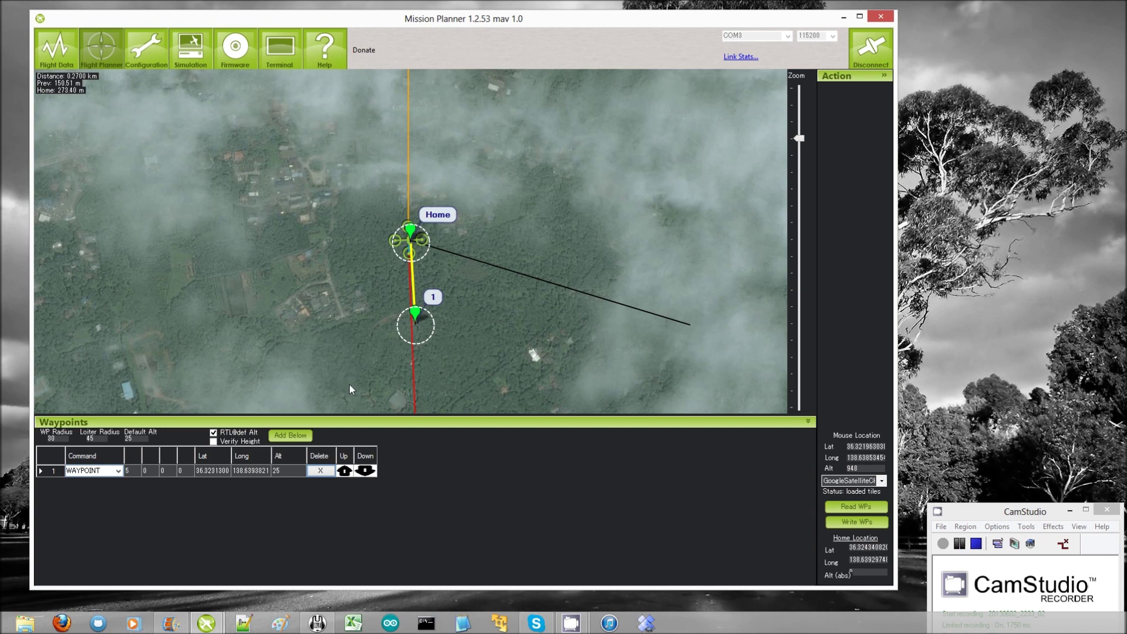
Add waypoint 2 west of Home as LOITER_UNLIM, then place waypoint 3 northwest of Home
{"action": "left_click", "coordinate": [366, 281]}
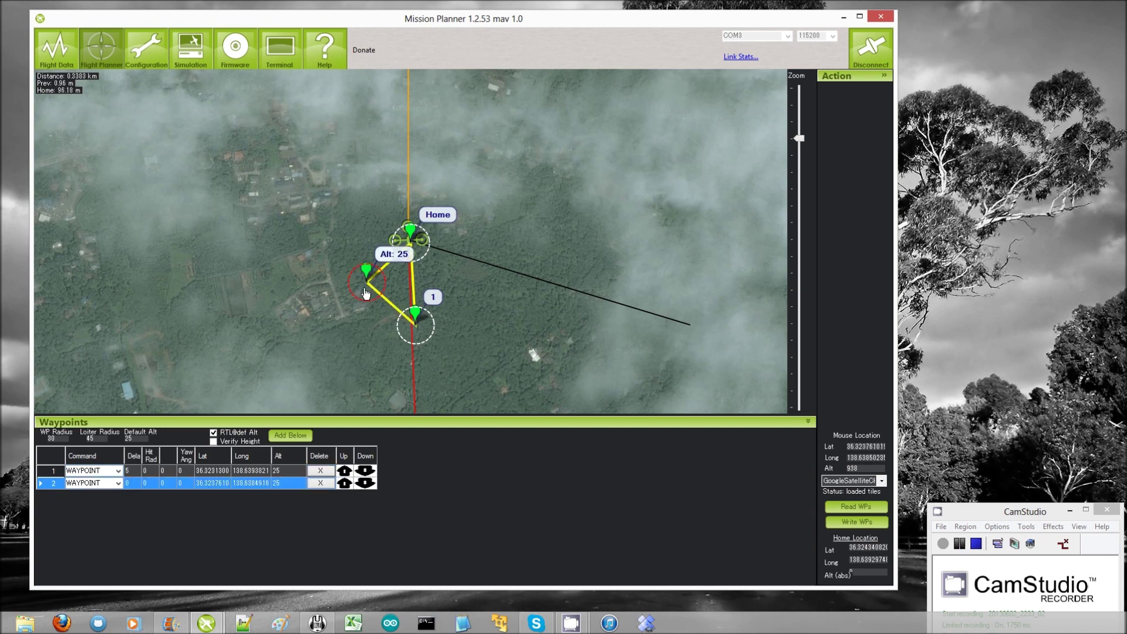
{"action": "left_click", "coordinate": [118, 482]}
{"action": "left_click", "coordinate": [118, 482]}
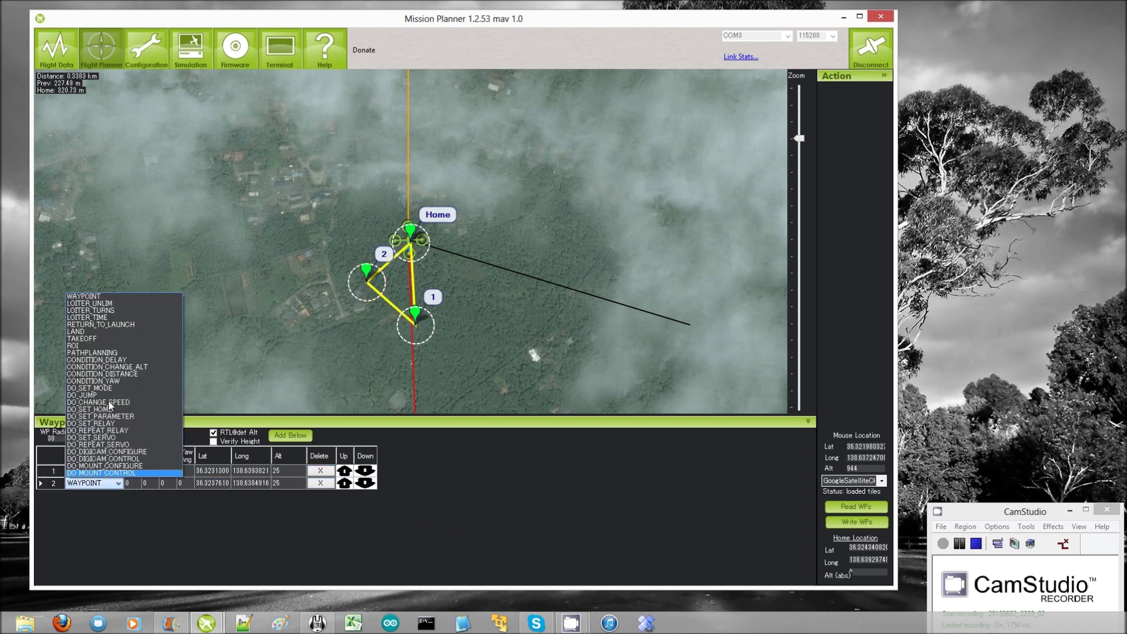
{"action": "left_click", "coordinate": [102, 304]}
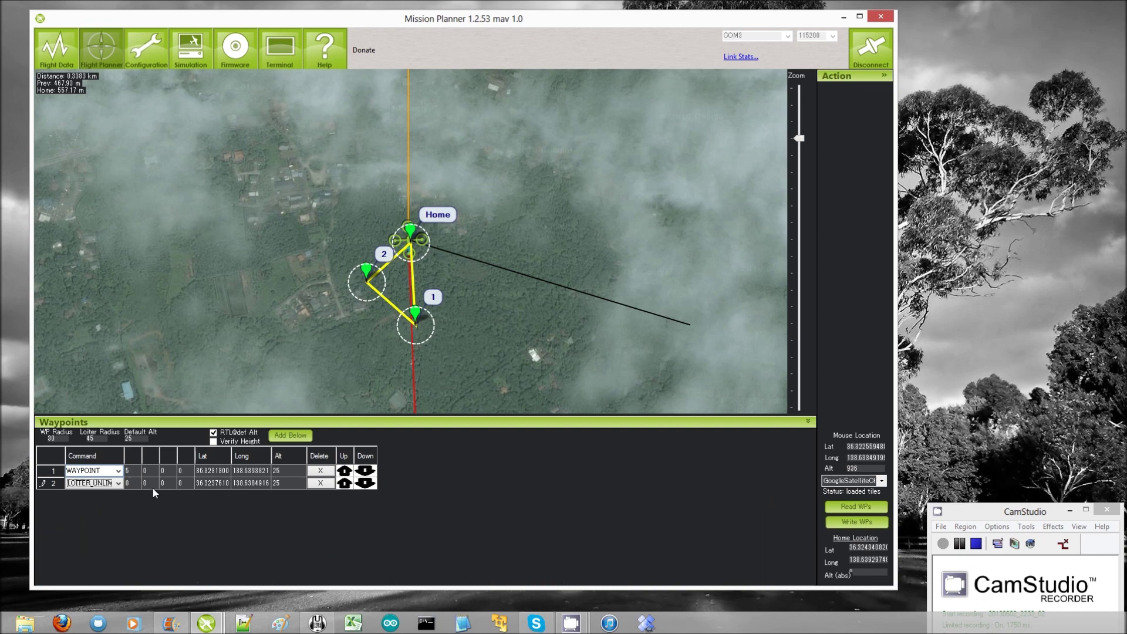
{"action": "left_click", "coordinate": [136, 482]}
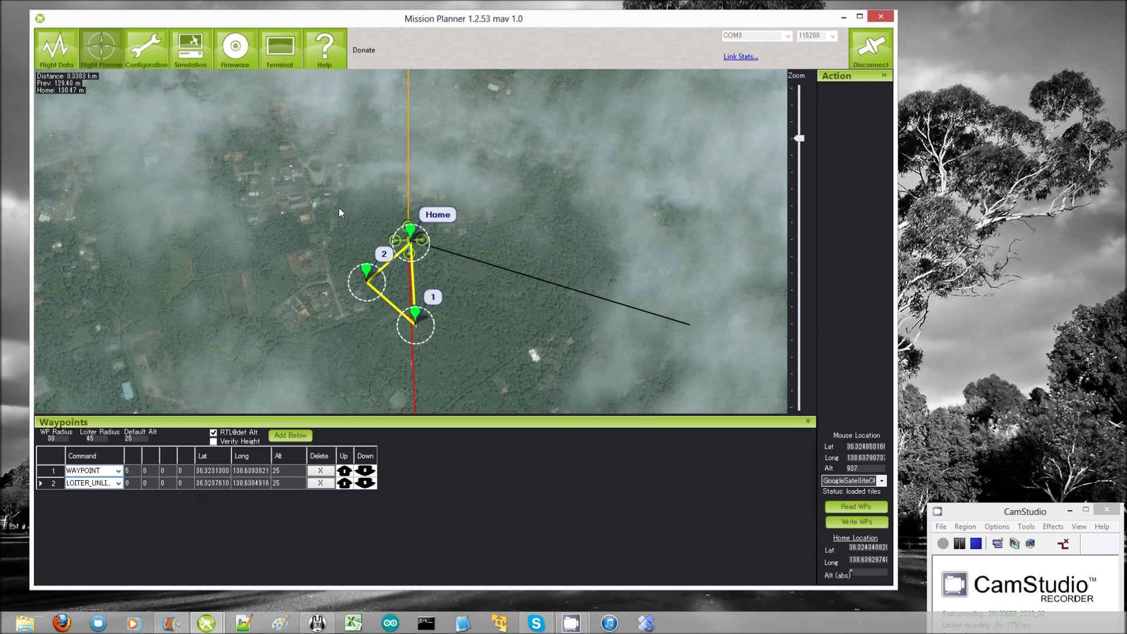
{"action": "left_click", "coordinate": [338, 207]}
Set waypoint 3's command to LOITER_TURNS
{"action": "left_click", "coordinate": [132, 496]}
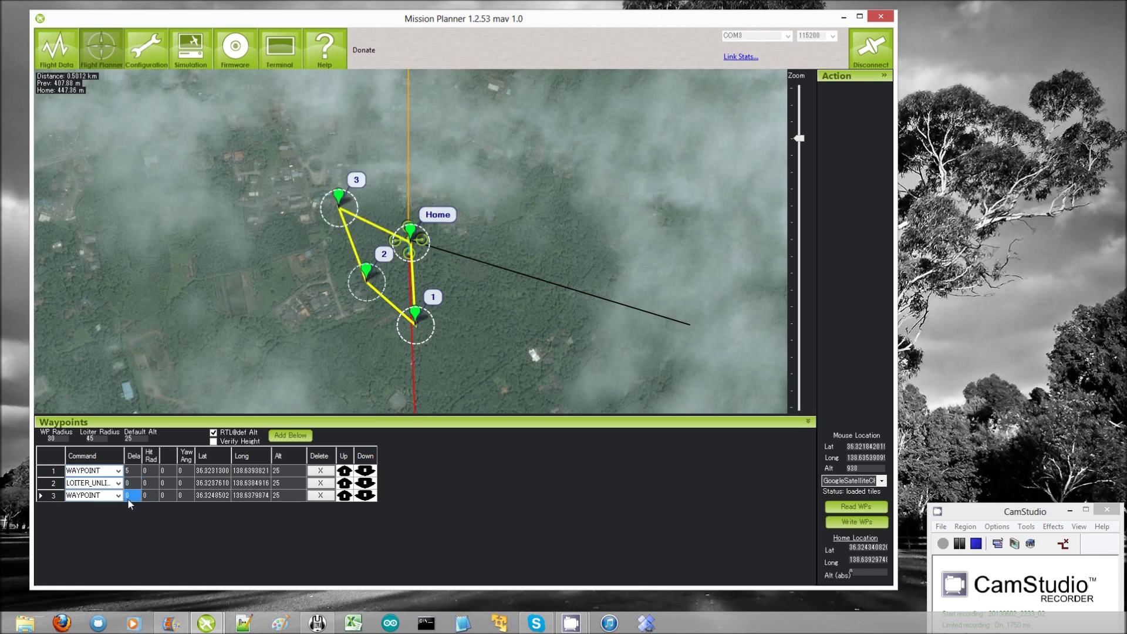
{"action": "left_click", "coordinate": [119, 496]}
{"action": "left_click", "coordinate": [118, 497]}
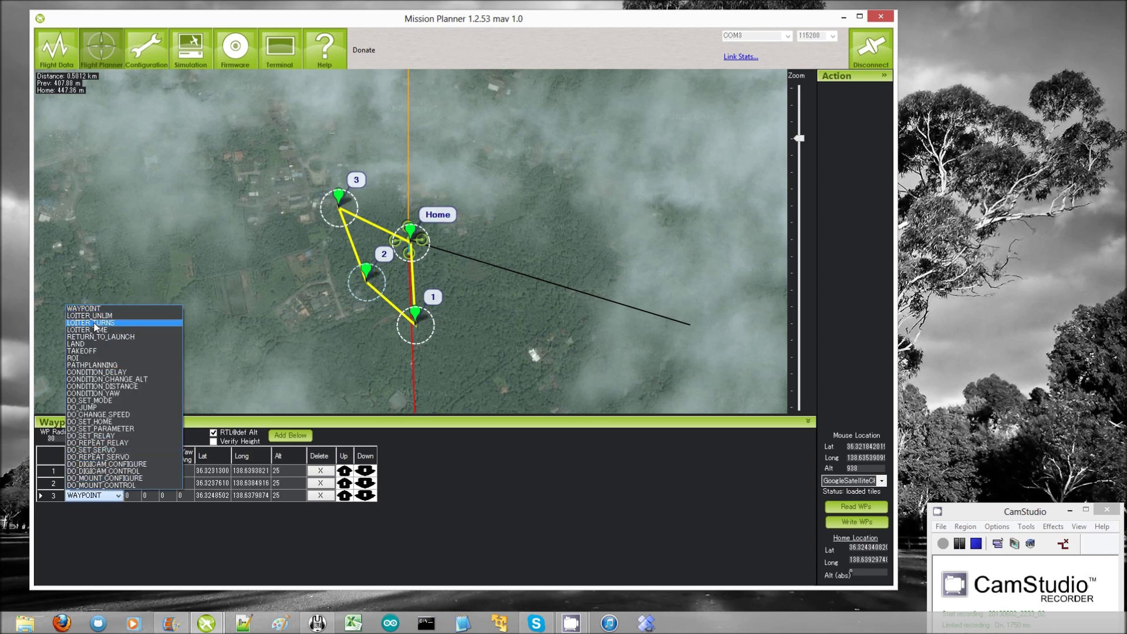
{"action": "left_click", "coordinate": [97, 323]}
{"action": "left_click", "coordinate": [132, 495]}
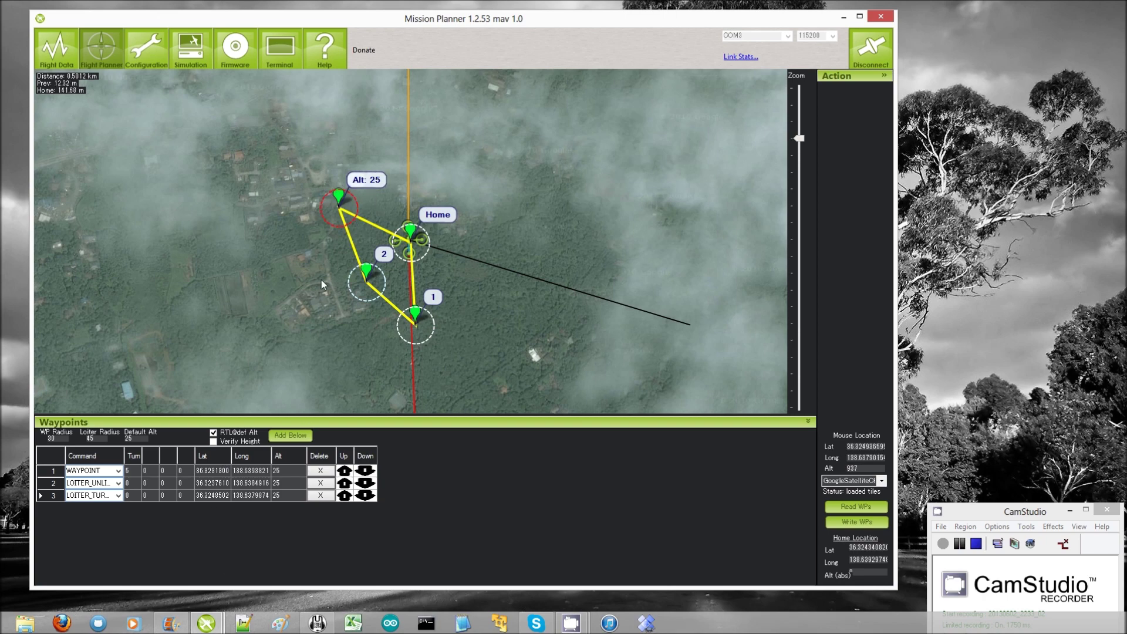
Set waypoint 3 to 3 turns and go to the Configuration screens
{"action": "left_click", "coordinate": [137, 497]}
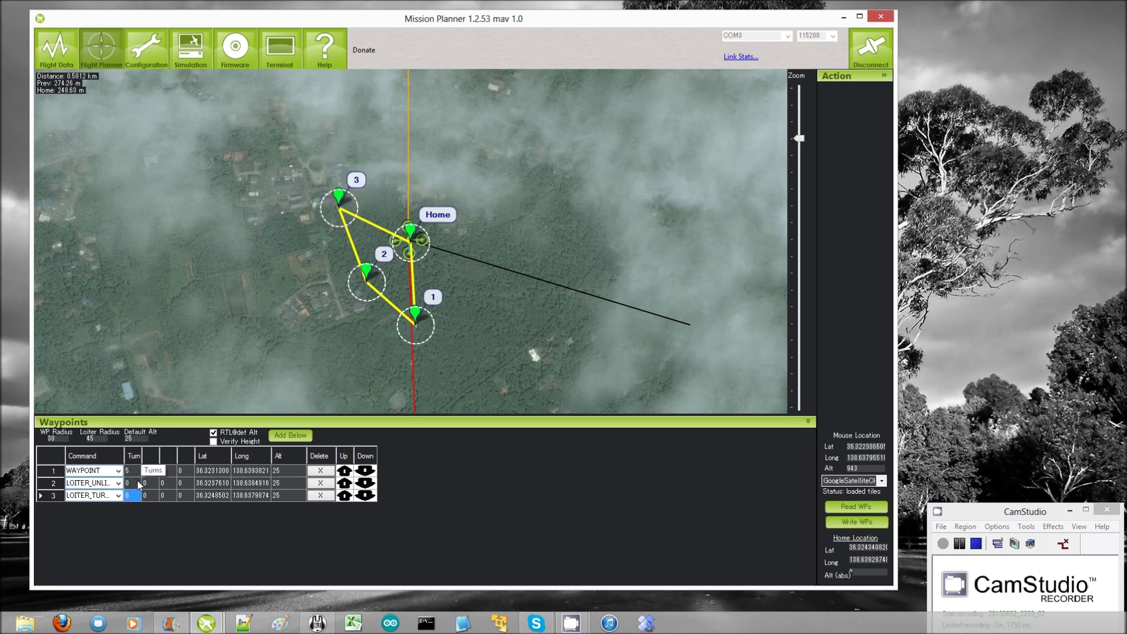
{"action": "type", "text": "3"}
{"action": "left_click", "coordinate": [152, 497]}
{"action": "left_click", "coordinate": [134, 496]}
{"action": "left_click", "coordinate": [135, 496]}
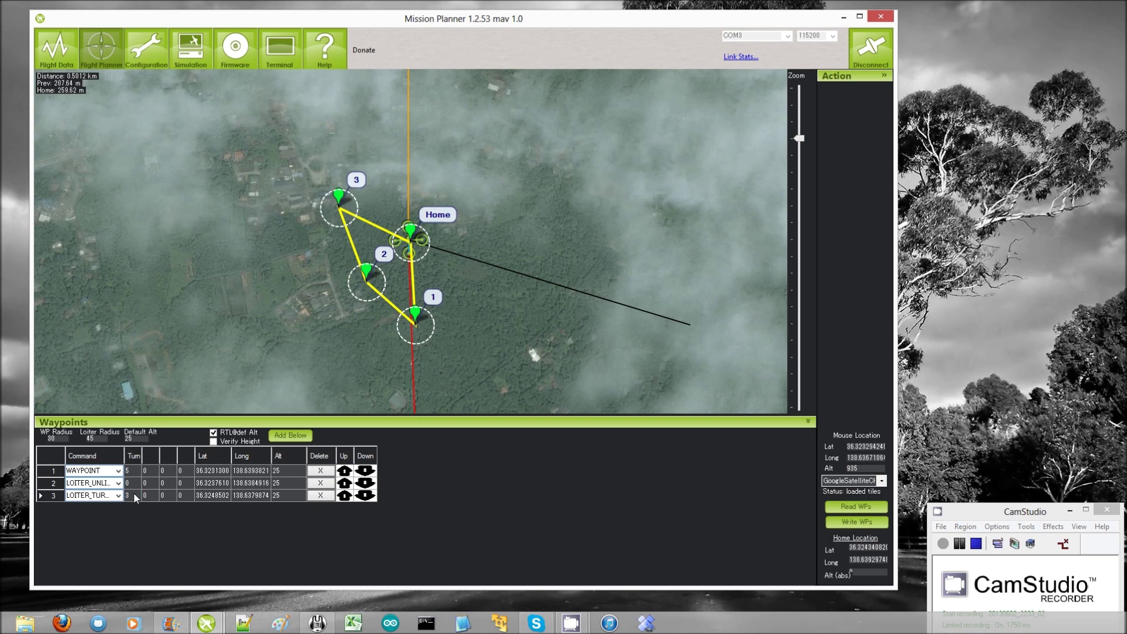
{"action": "left_click", "coordinate": [151, 54]}
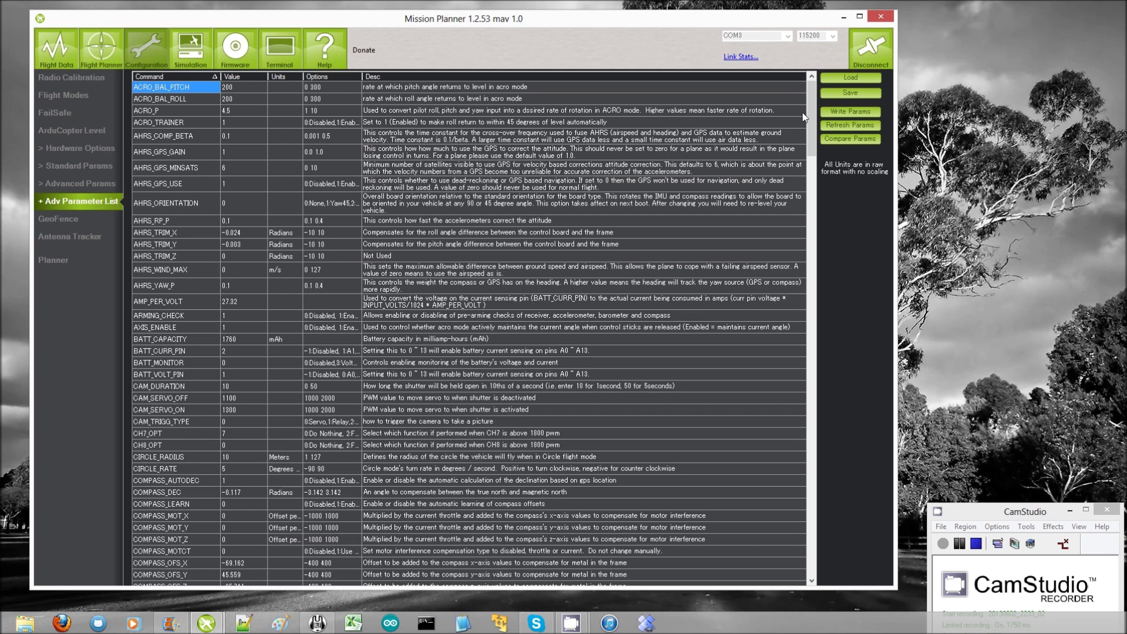
{"action": "left_click_drag", "start_coordinate": [811, 117], "coordinate": [811, 153]}
{"action": "left_click", "coordinate": [160, 203]}
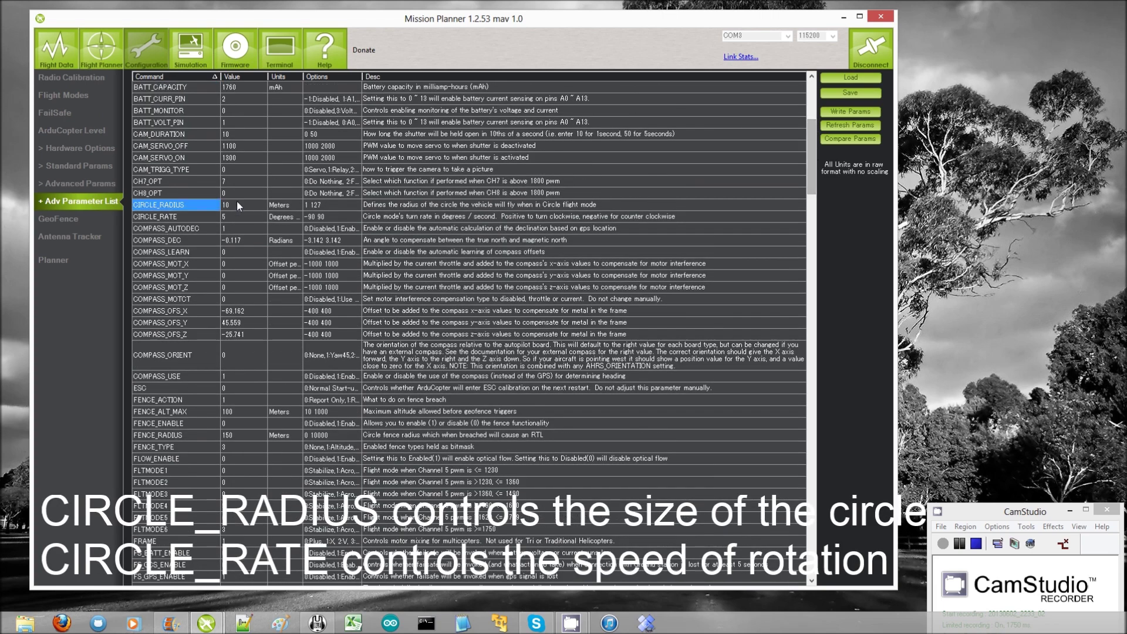
{"action": "left_click", "coordinate": [237, 205]}
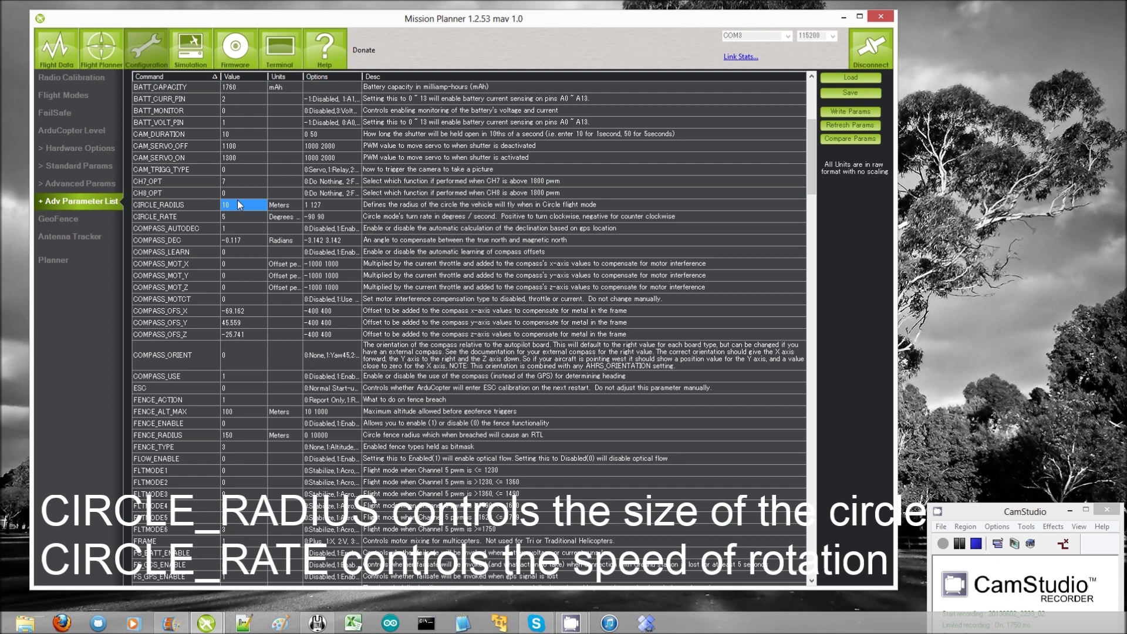
{"action": "left_click", "coordinate": [201, 219]}
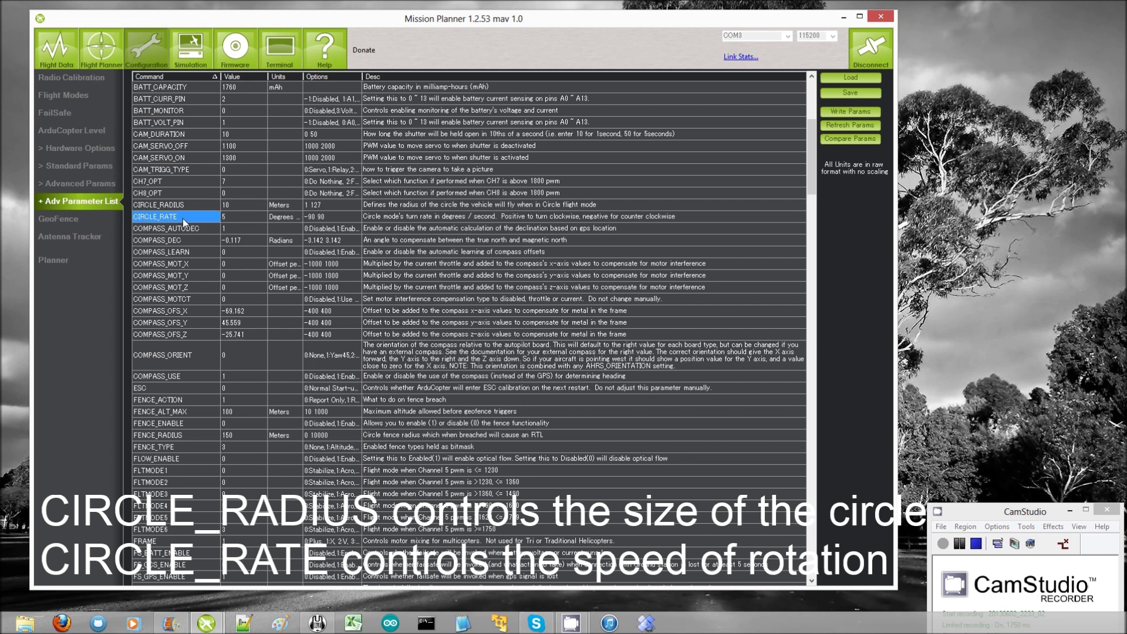
{"action": "left_click", "coordinate": [236, 222]}
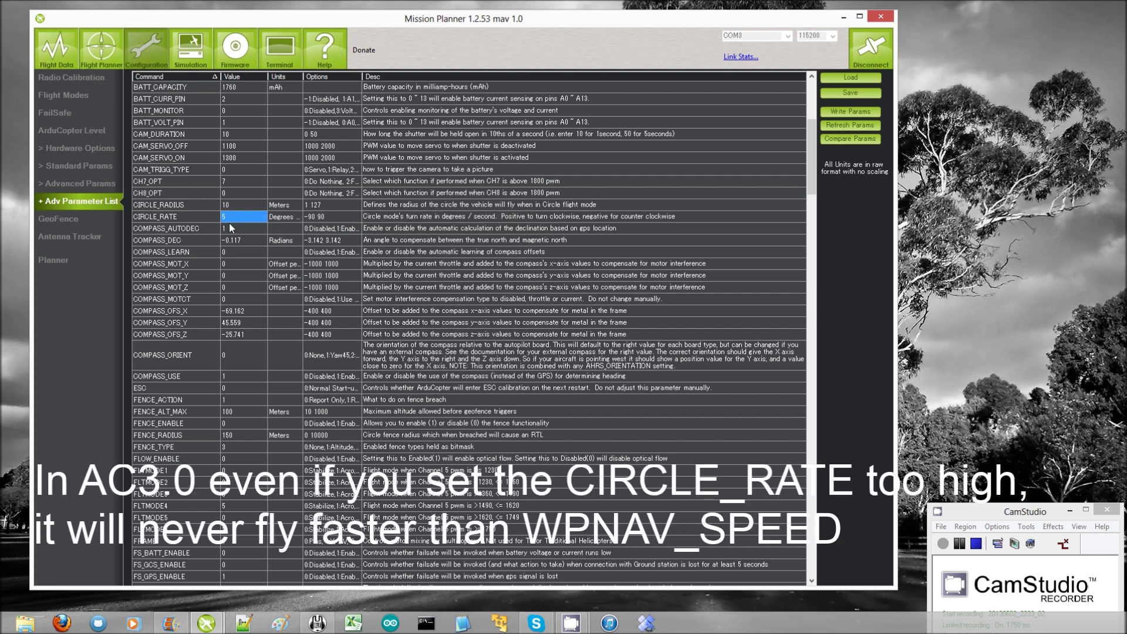
{"action": "left_click", "coordinate": [224, 216]}
{"action": "scroll", "coordinate": [819, 157], "scroll_direction": "down", "scroll_amount": 20}
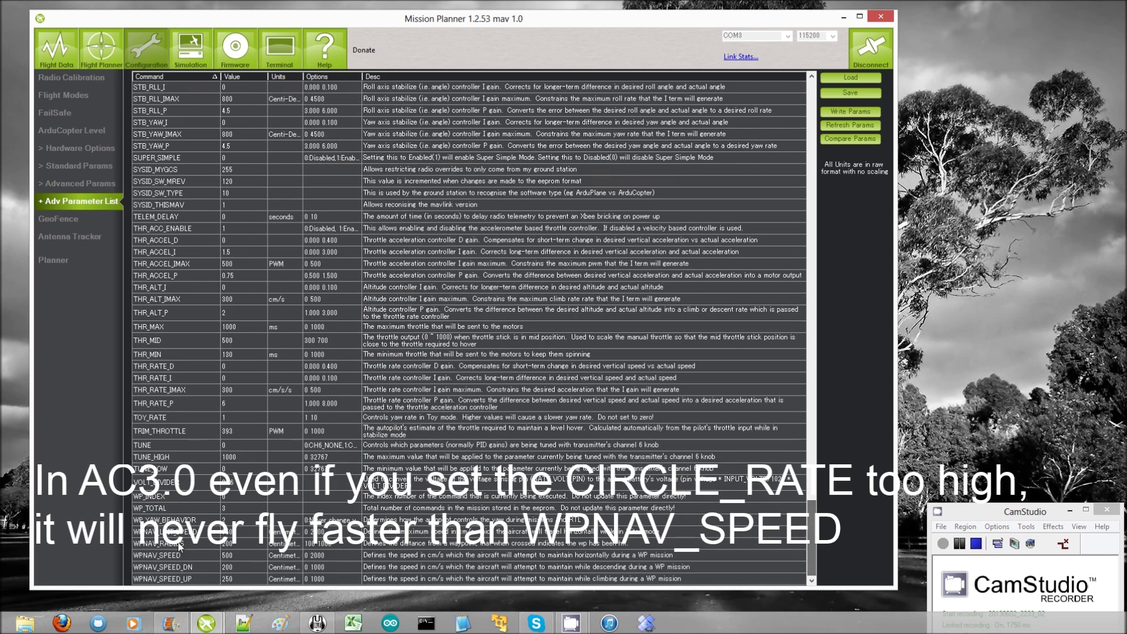
{"action": "left_click", "coordinate": [236, 556]}
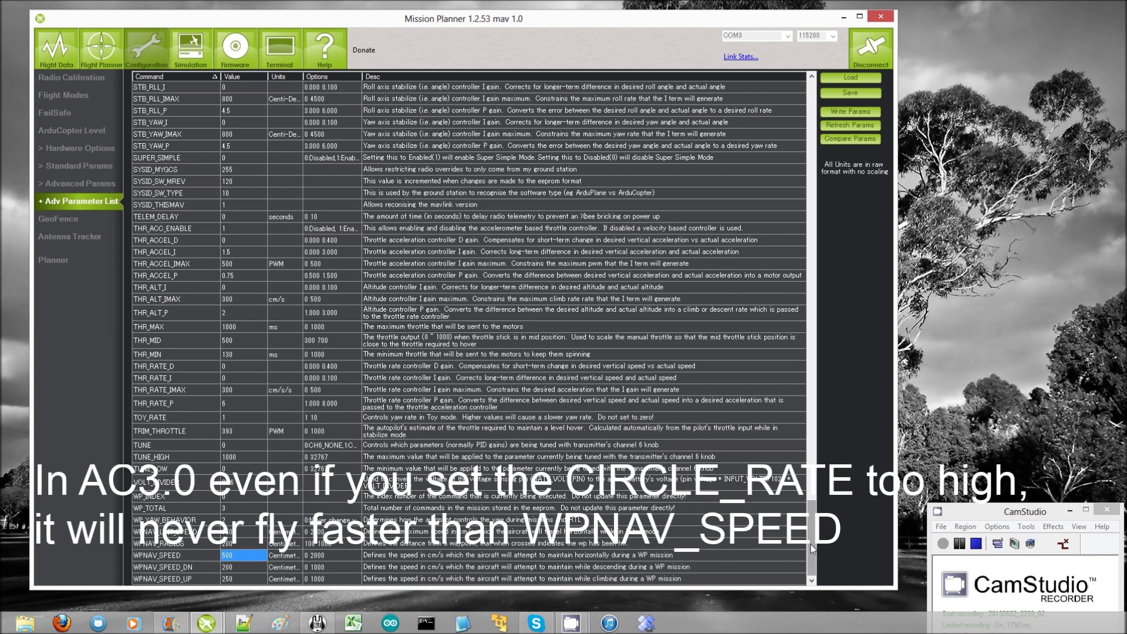
{"action": "scroll", "coordinate": [814, 497], "scroll_direction": "up", "scroll_amount": 1}
{"action": "left_click_drag", "start_coordinate": [814, 498], "coordinate": [828, 150]}
{"action": "scroll", "coordinate": [829, 167], "scroll_direction": "down", "scroll_amount": 4}
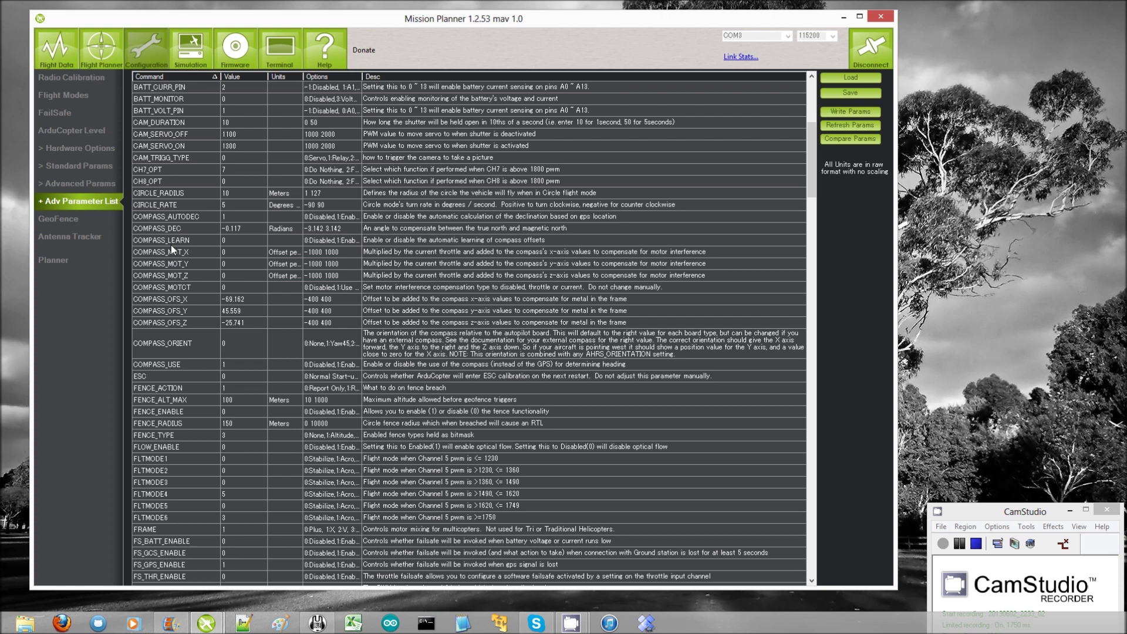
{"action": "left_click", "coordinate": [231, 193]}
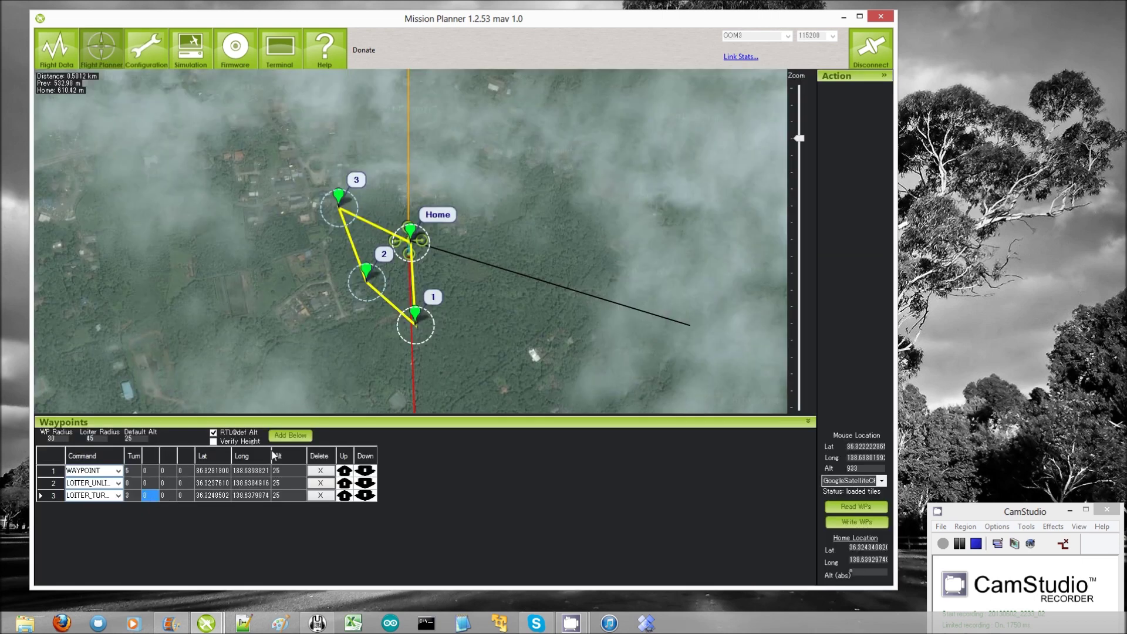
Add waypoint 4 between waypoints 2 and 3 as a LOITER_TIME command
{"action": "left_click", "coordinate": [308, 267]}
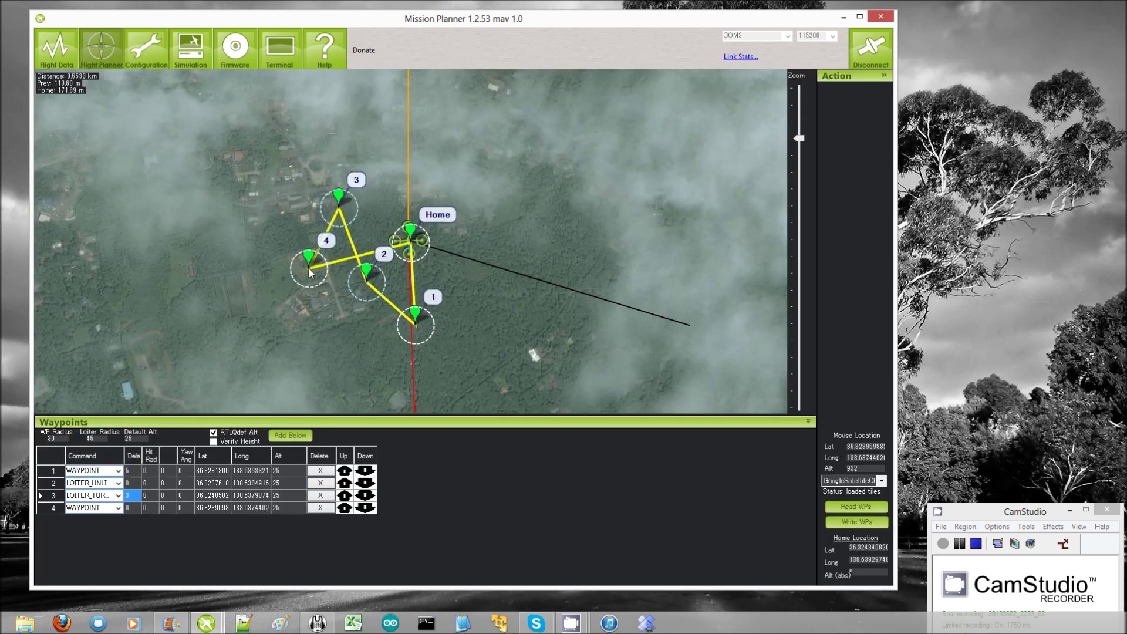
{"action": "left_click", "coordinate": [118, 507]}
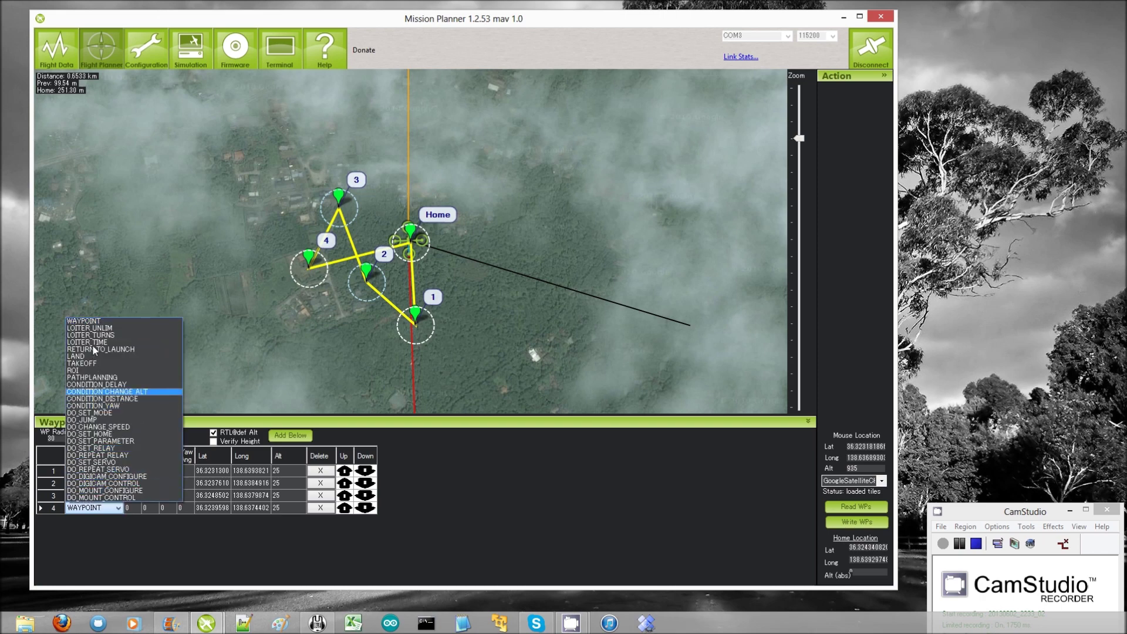
{"action": "left_click", "coordinate": [93, 343]}
{"action": "left_click", "coordinate": [131, 508]}
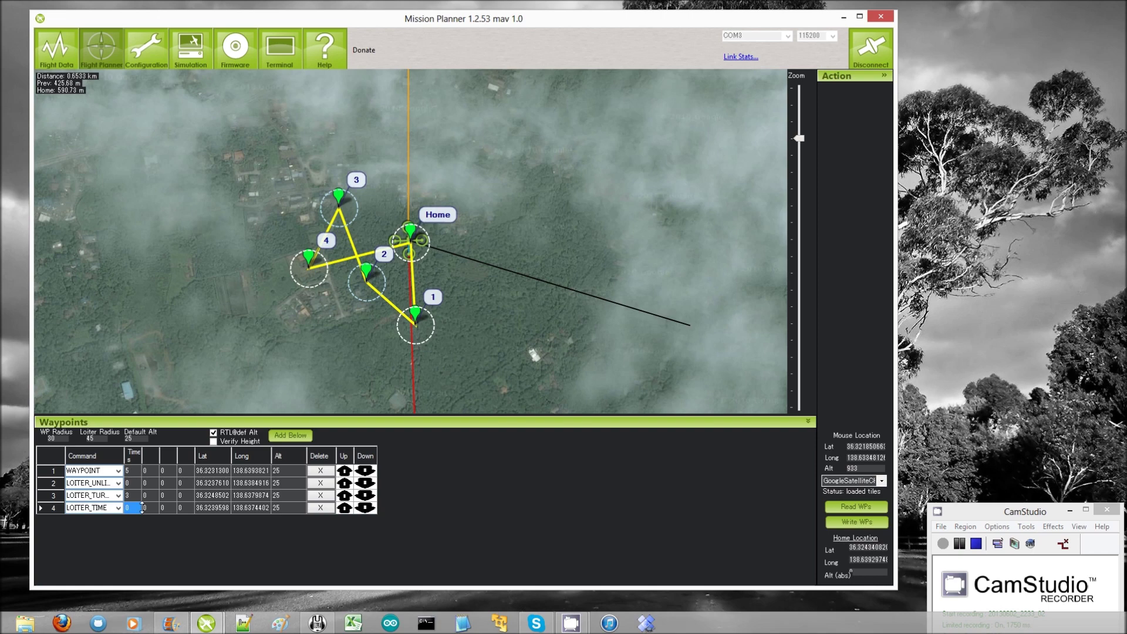
{"action": "type", "text": "60"}
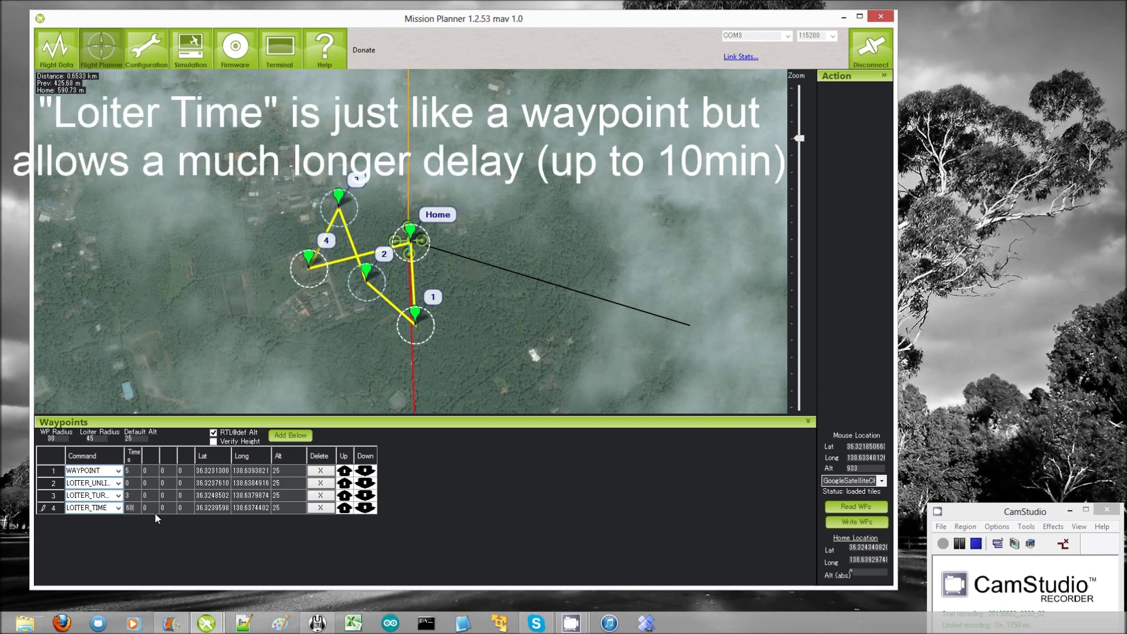
{"action": "left_click", "coordinate": [154, 512]}
Change waypoint 1's delay to 65
{"action": "left_click", "coordinate": [134, 472]}
{"action": "left_click", "coordinate": [129, 506]}
{"action": "left_click", "coordinate": [136, 470]}
{"action": "type", "text": "65"}
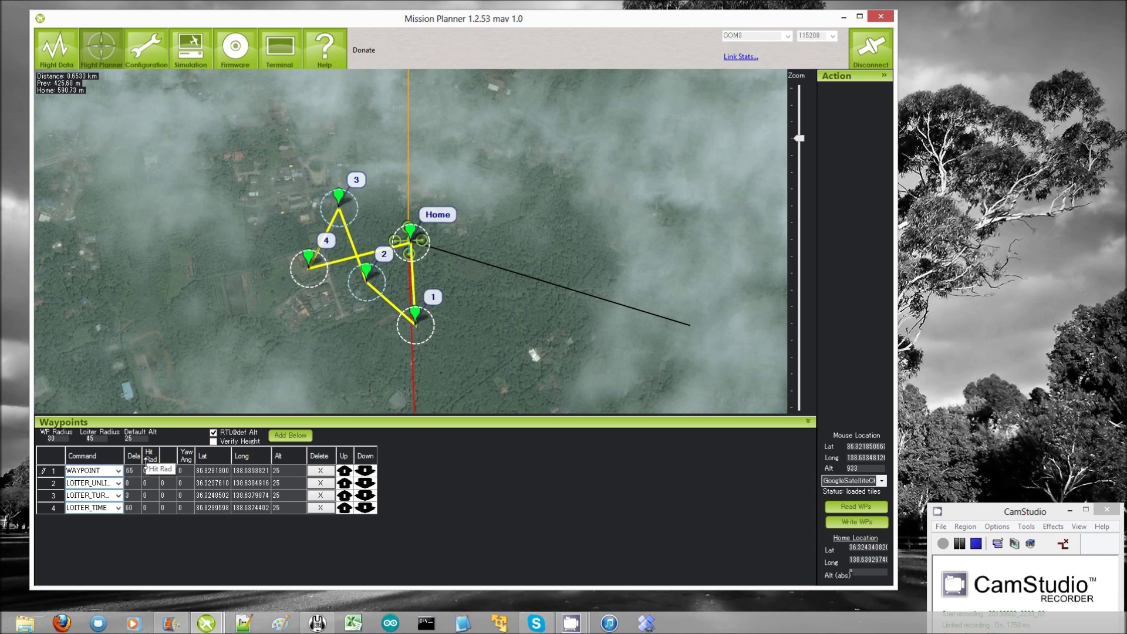
{"action": "key", "text": "Return"}
Set waypoint 4's hold time to 600 seconds and add waypoint 5 on the map
{"action": "left_click", "coordinate": [139, 508]}
{"action": "type", "text": "600"}
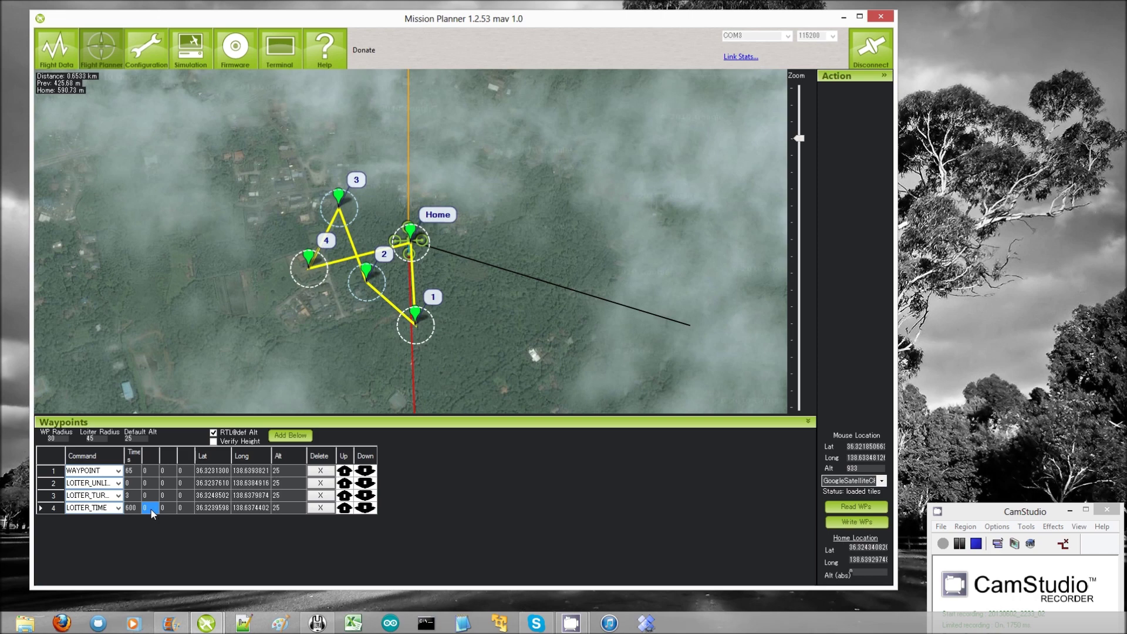
{"action": "left_click", "coordinate": [137, 508]}
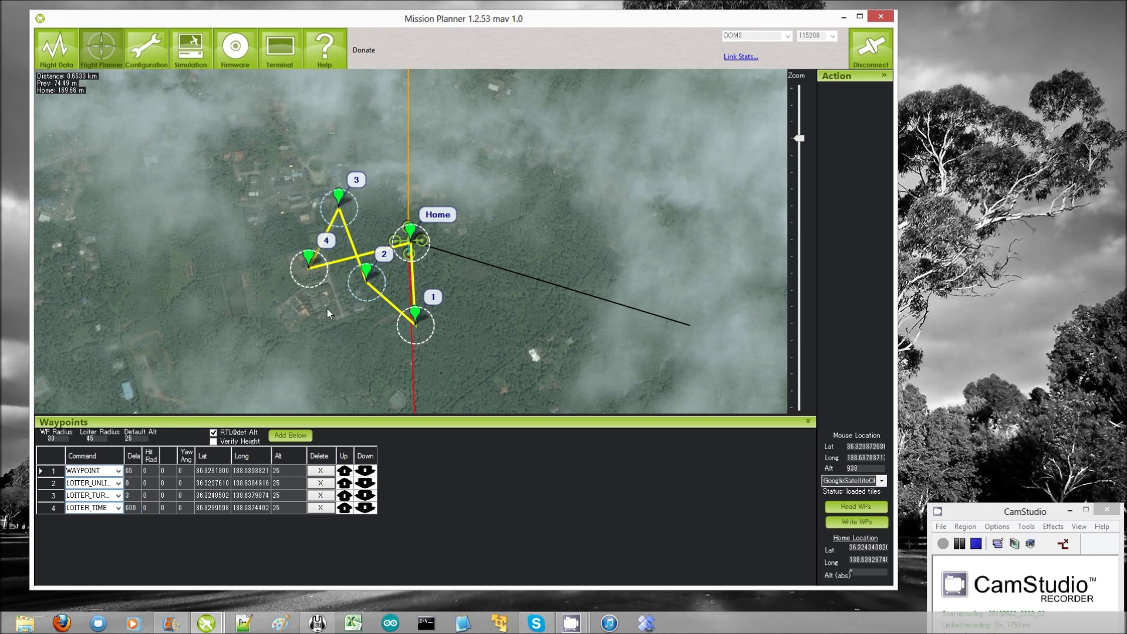
{"action": "left_click", "coordinate": [327, 309]}
Make waypoint 5 a RETURN_TO_LAUNCH command and add waypoint 6 west of waypoint 3
{"action": "left_click", "coordinate": [118, 521]}
{"action": "left_click", "coordinate": [118, 520]}
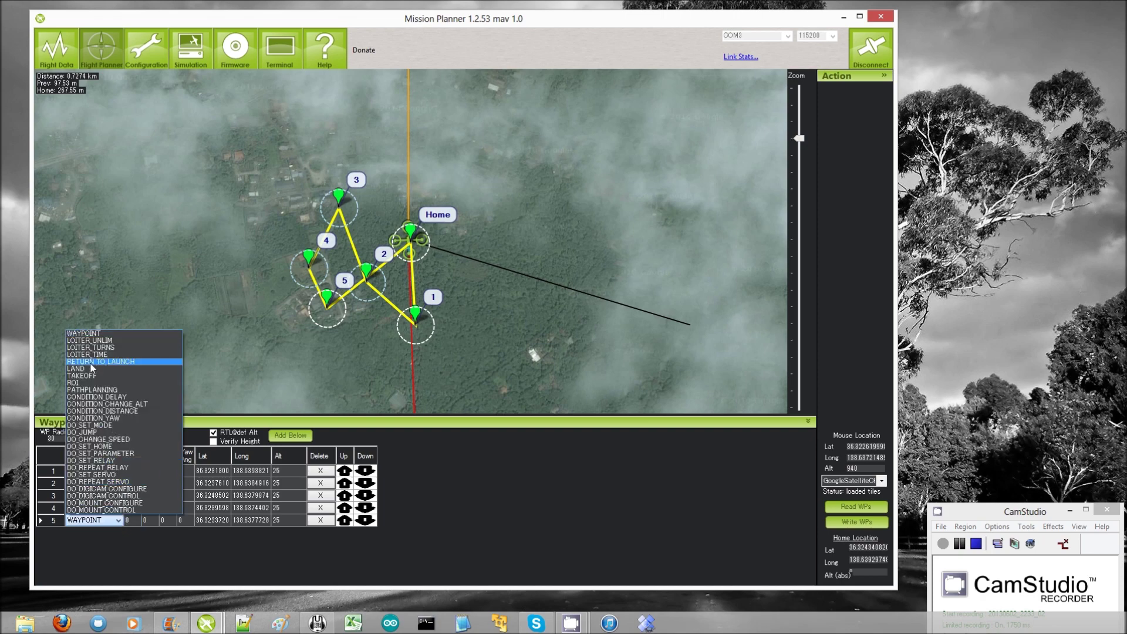
{"action": "left_click", "coordinate": [90, 362]}
{"action": "left_click", "coordinate": [130, 521]}
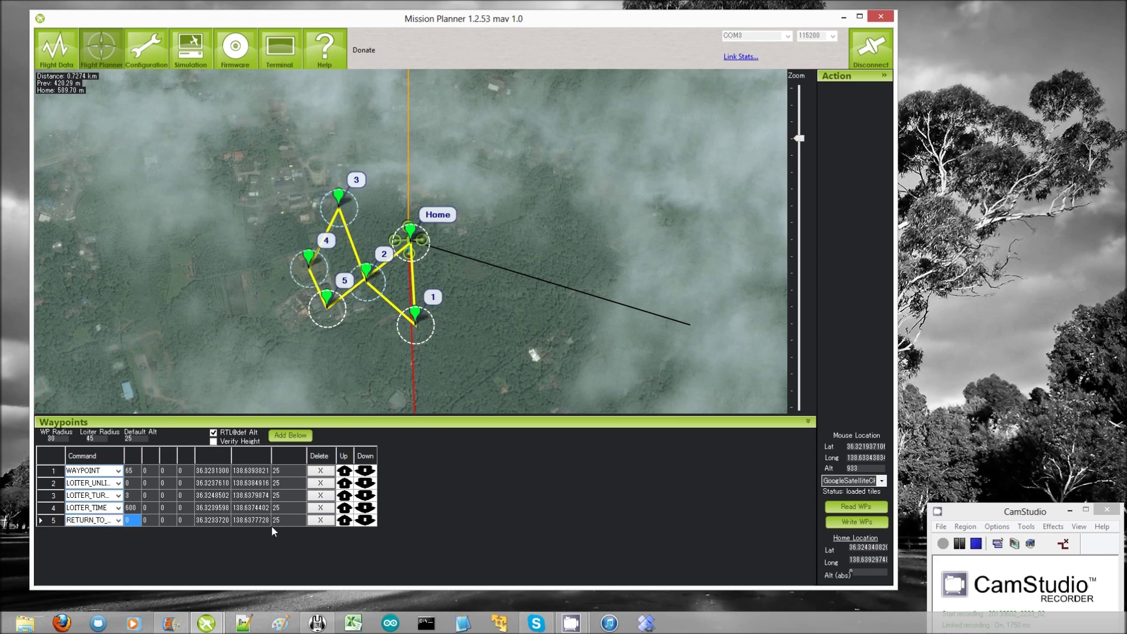
{"action": "key", "text": "Tab"}
{"action": "key", "text": "Tab"}
{"action": "key", "text": "Tab"}
{"action": "key", "text": "Tab"}
{"action": "key", "text": "Tab"}
{"action": "key", "text": "Tab"}
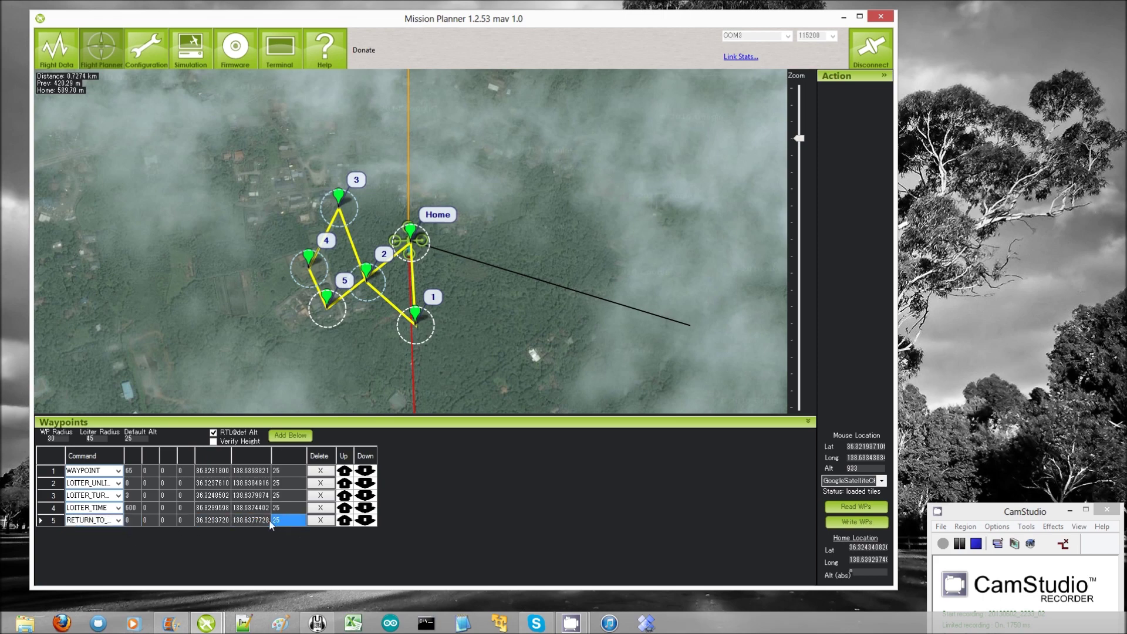
{"action": "left_click", "coordinate": [131, 520]}
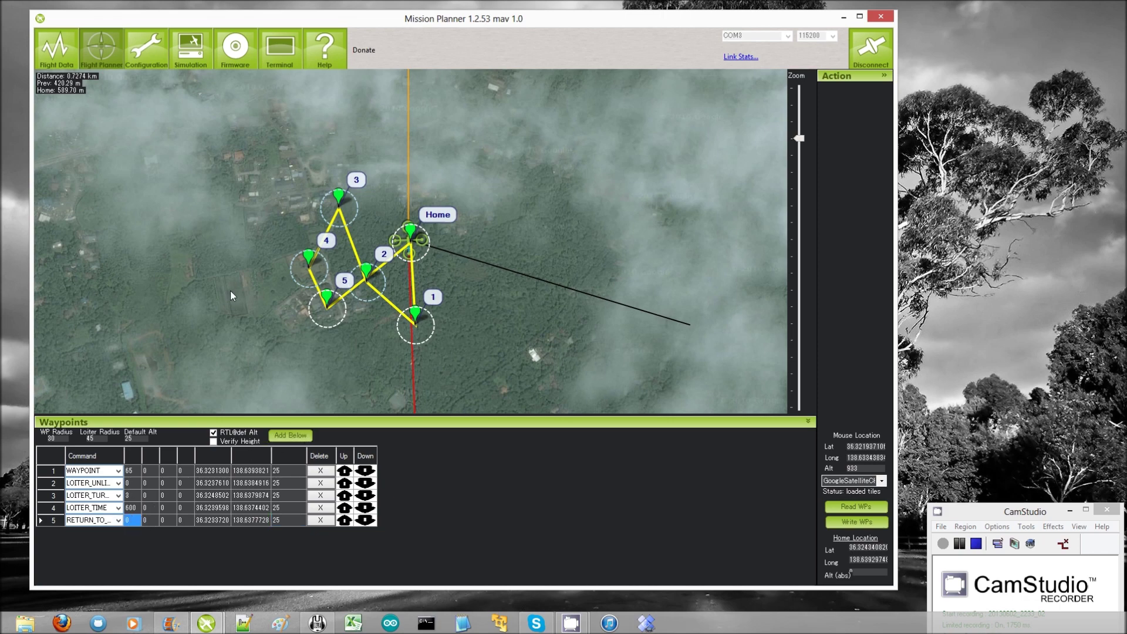
{"action": "left_click", "coordinate": [264, 199]}
{"action": "left_click", "coordinate": [119, 532]}
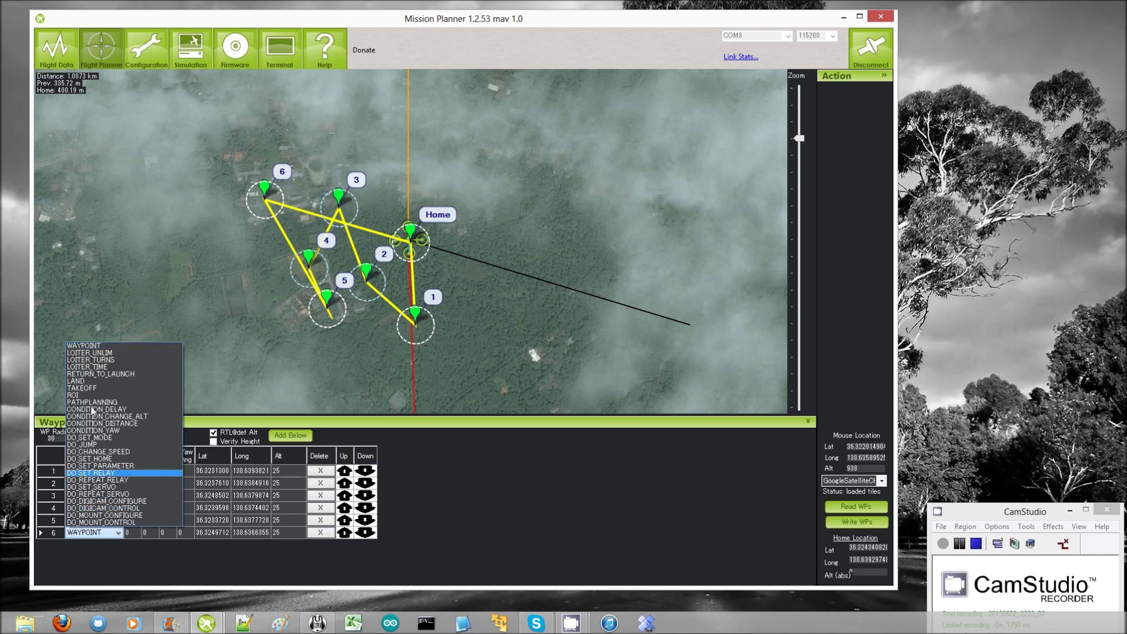
Make waypoint 6 a LAND command with altitude 0
{"action": "left_click", "coordinate": [88, 381]}
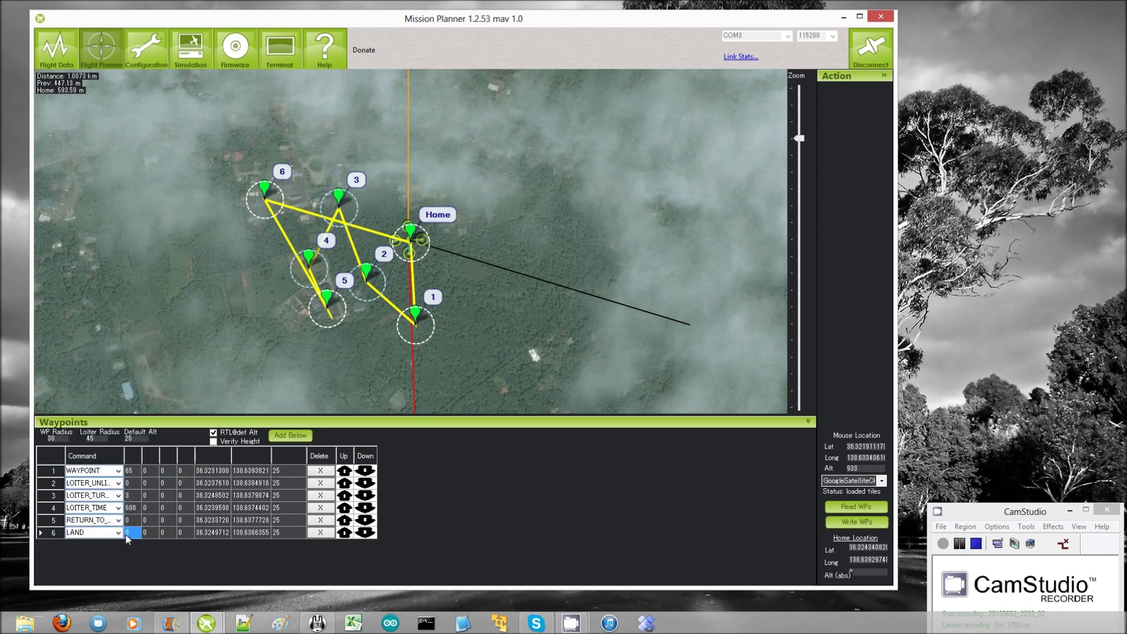
{"action": "left_click", "coordinate": [251, 533]}
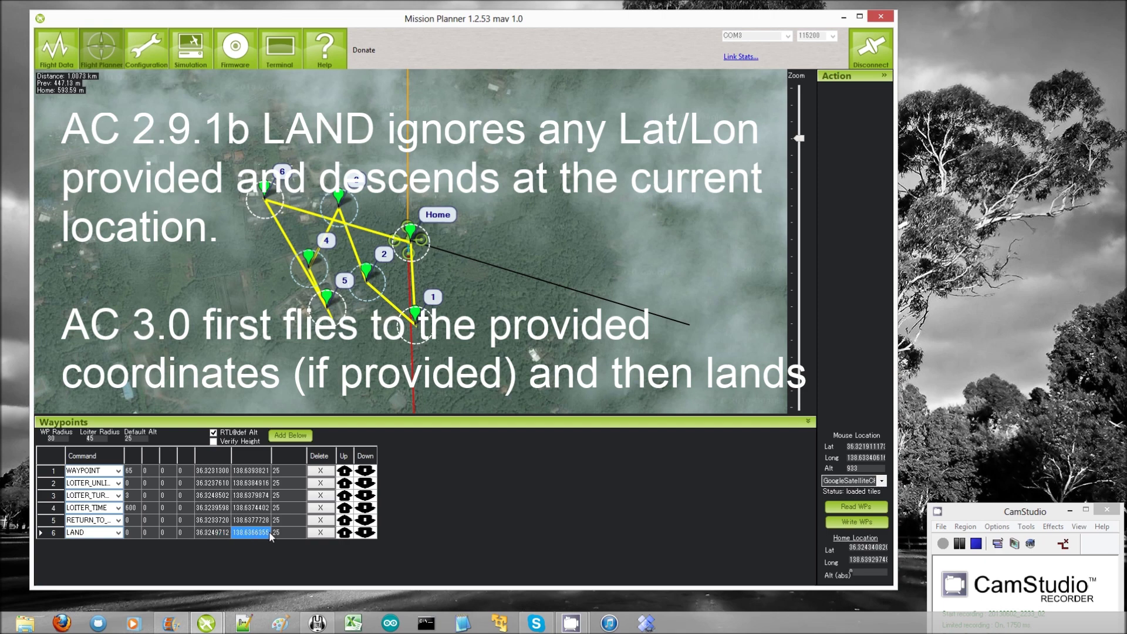
{"action": "left_click", "coordinate": [212, 535]}
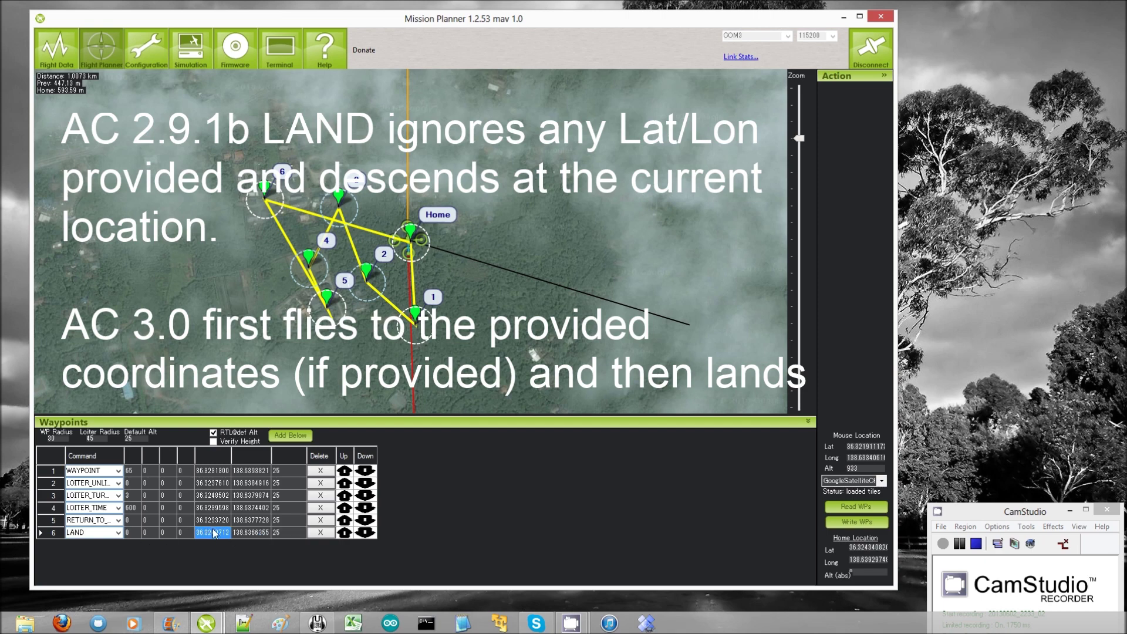
{"action": "left_click", "coordinate": [276, 533]}
{"action": "left_click", "coordinate": [223, 535]}
{"action": "key", "text": "Tab"}
{"action": "key", "text": "Tab"}
{"action": "type", "text": "09"}
{"action": "left_click", "coordinate": [226, 533]}
Review waypoint 6's latitude and longitude cells and reselect nearby mission rows
{"action": "left_click", "coordinate": [240, 533]}
{"action": "left_click", "coordinate": [228, 534]}
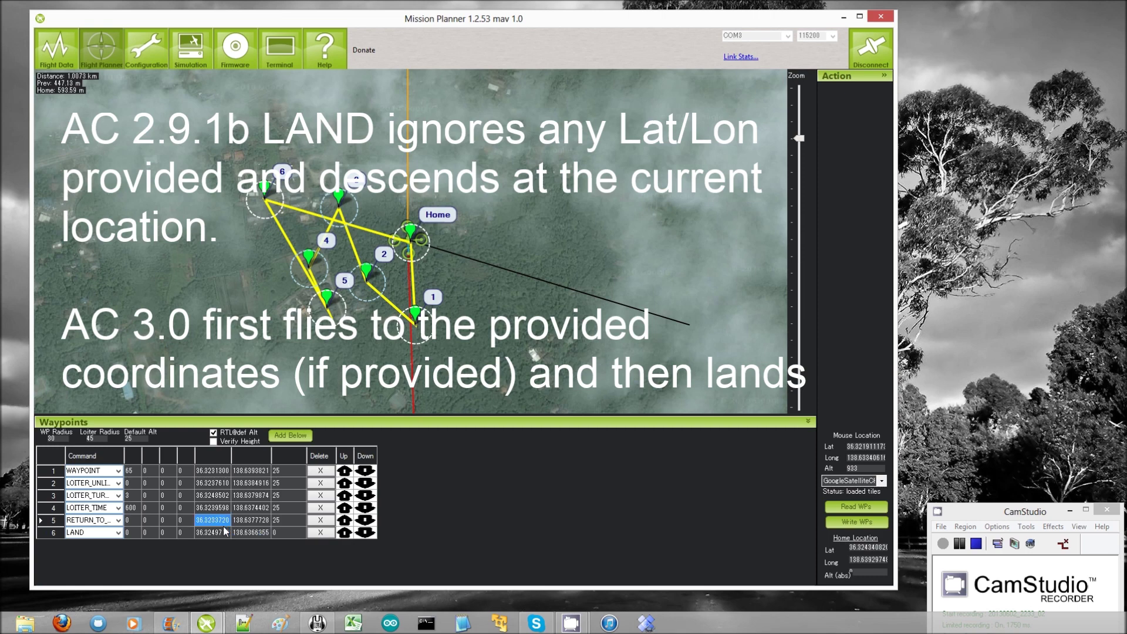
{"action": "left_click", "coordinate": [245, 533]}
{"action": "left_click", "coordinate": [227, 533]}
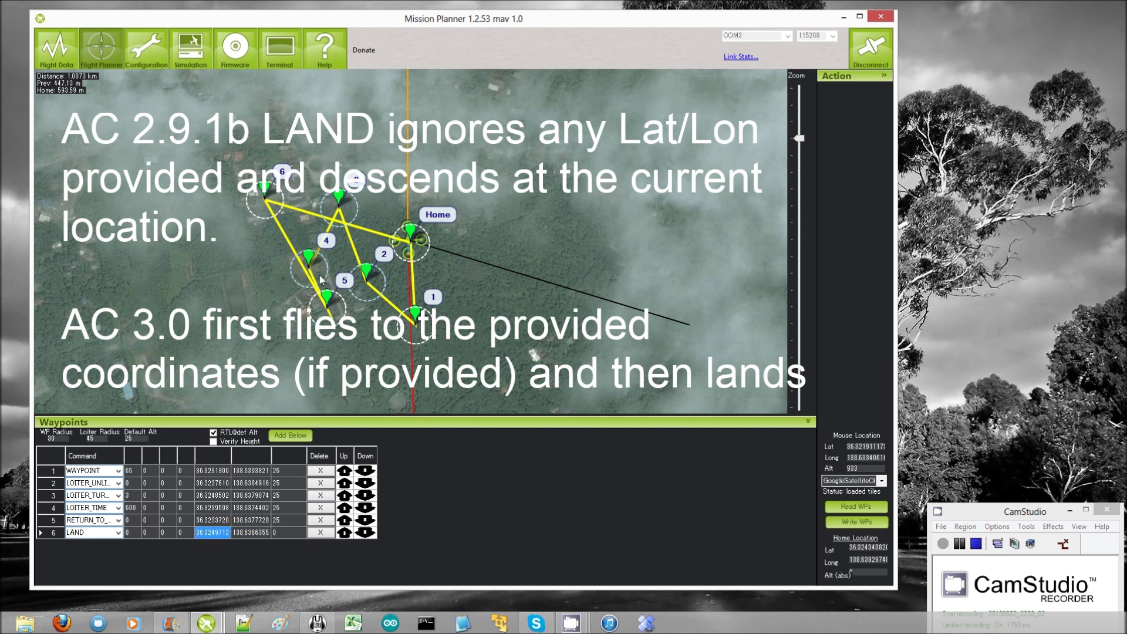
{"action": "left_click", "coordinate": [265, 205]}
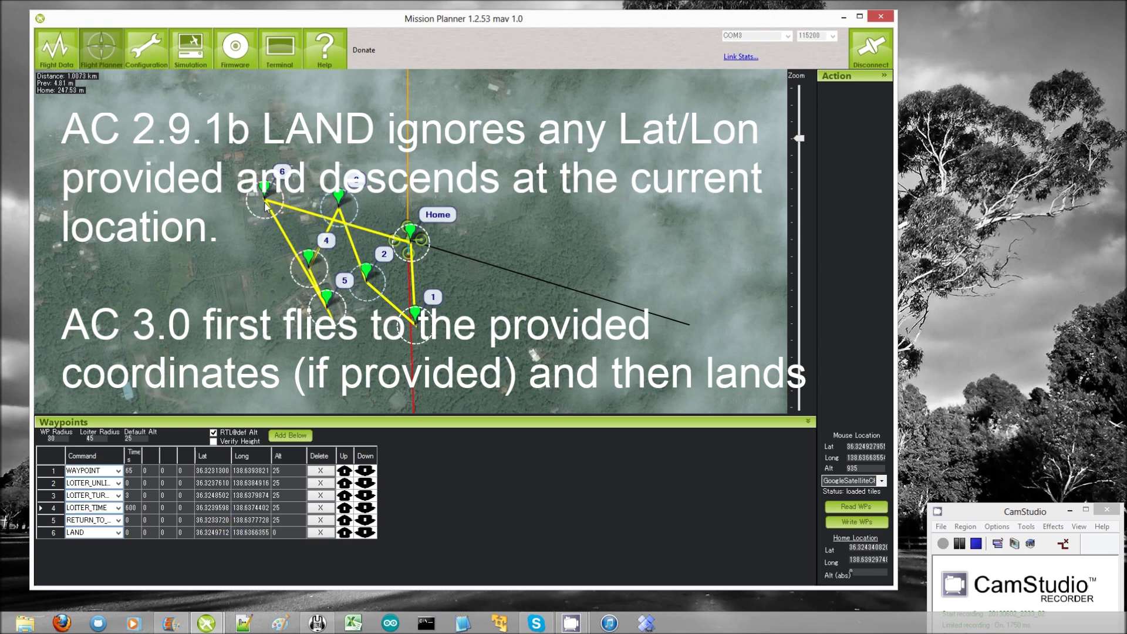
{"action": "left_click", "coordinate": [216, 533]}
{"action": "left_click", "coordinate": [242, 533]}
{"action": "left_click", "coordinate": [220, 535]}
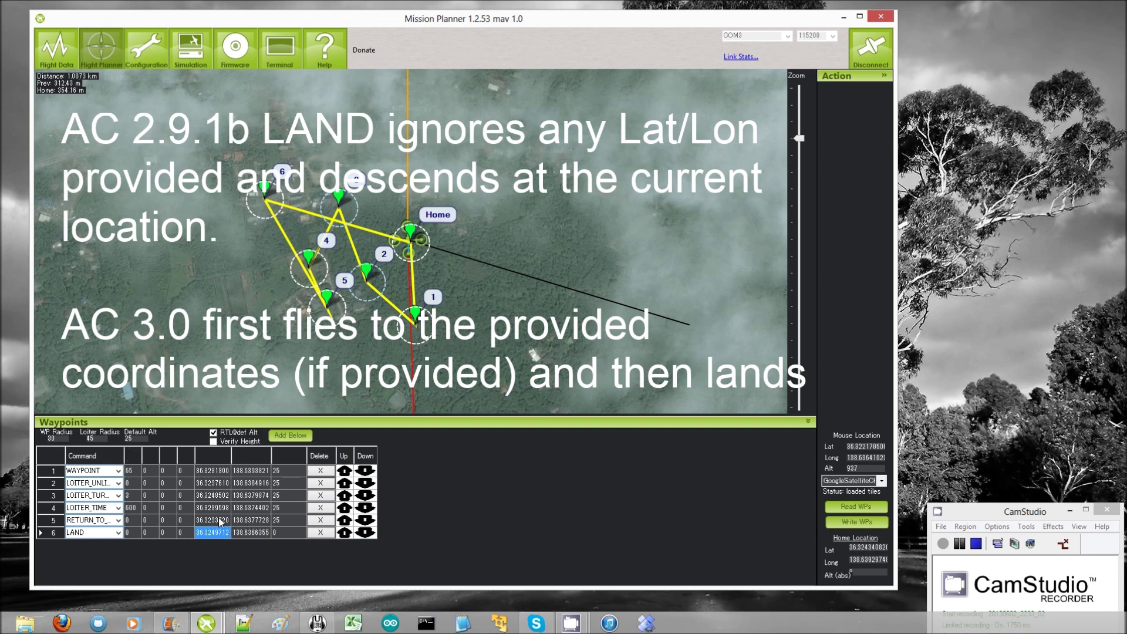
{"action": "left_click", "coordinate": [133, 520]}
Add waypoint 7 on the map and move it above the LAND step
{"action": "left_click", "coordinate": [205, 287]}
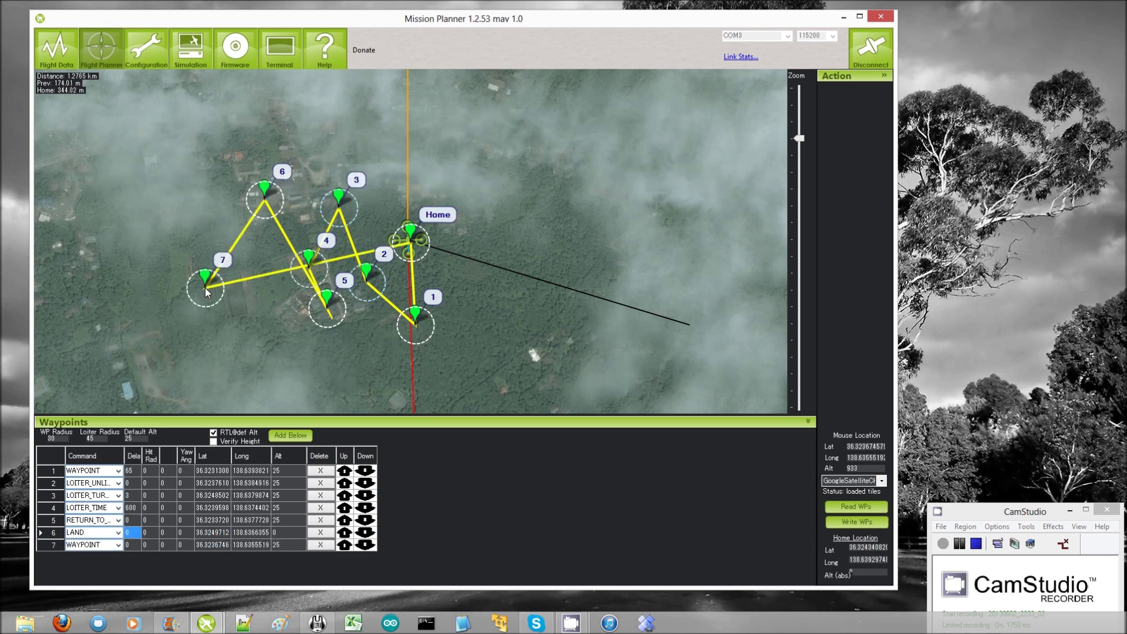
{"action": "left_click", "coordinate": [345, 545]}
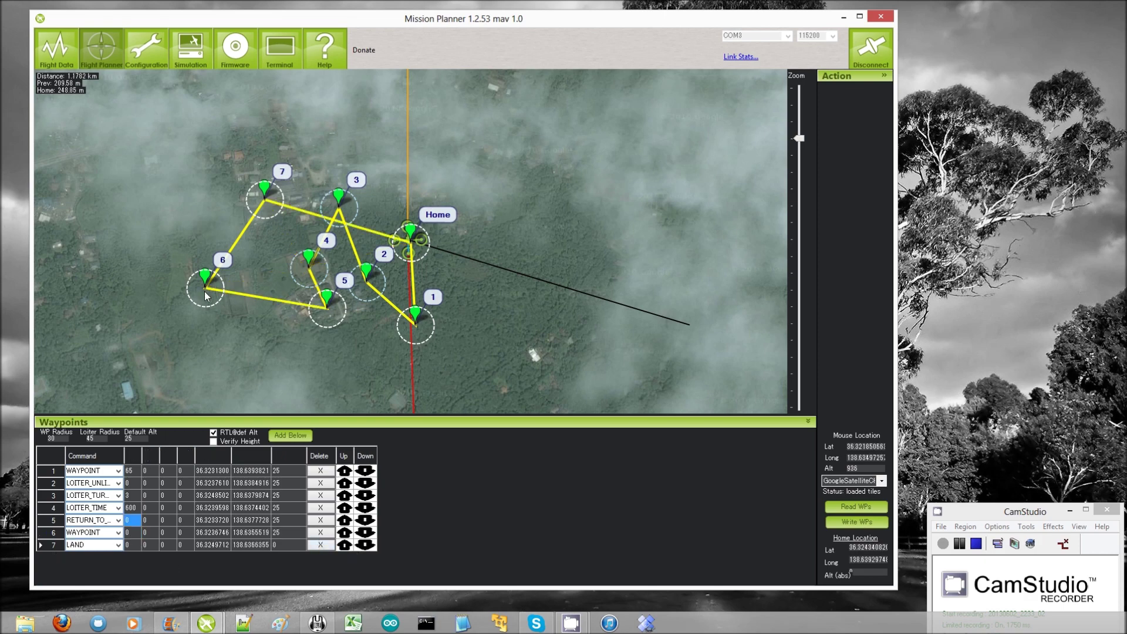
{"action": "left_click", "coordinate": [143, 534]}
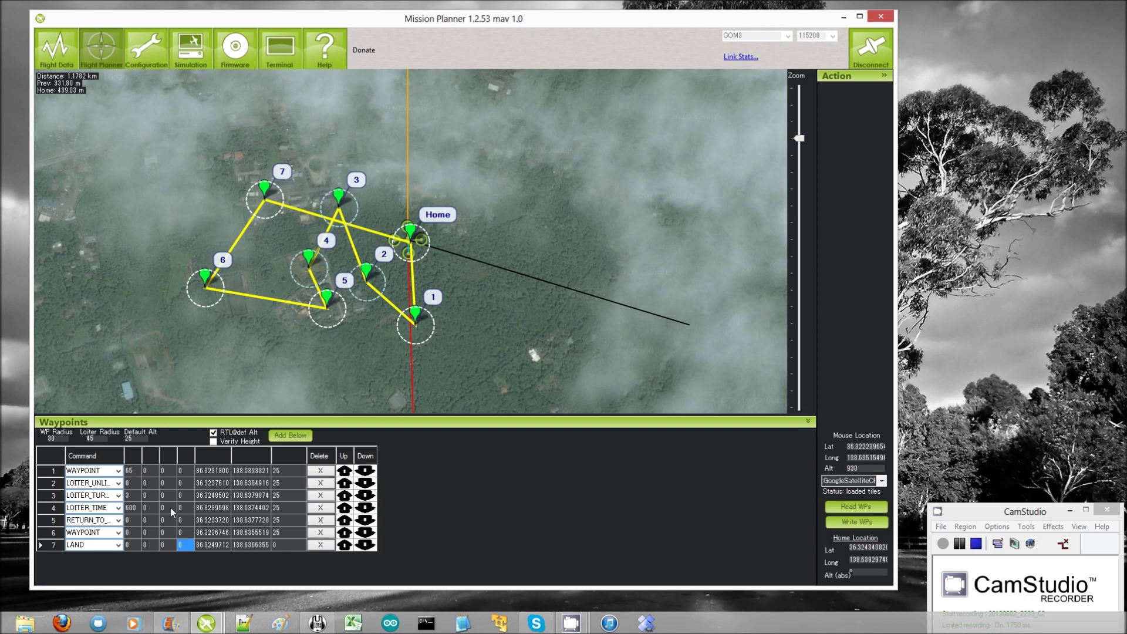
Add waypoint 8 at the far west as a TAKEOFF command at altitude 25
{"action": "left_click", "coordinate": [161, 206]}
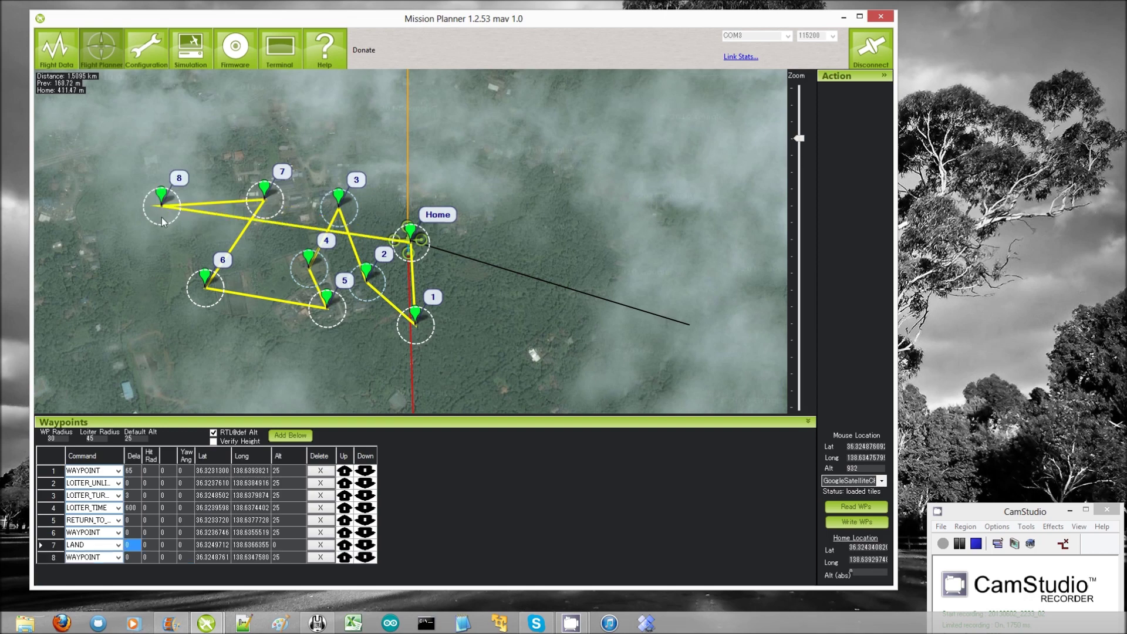
{"action": "left_click", "coordinate": [119, 557]}
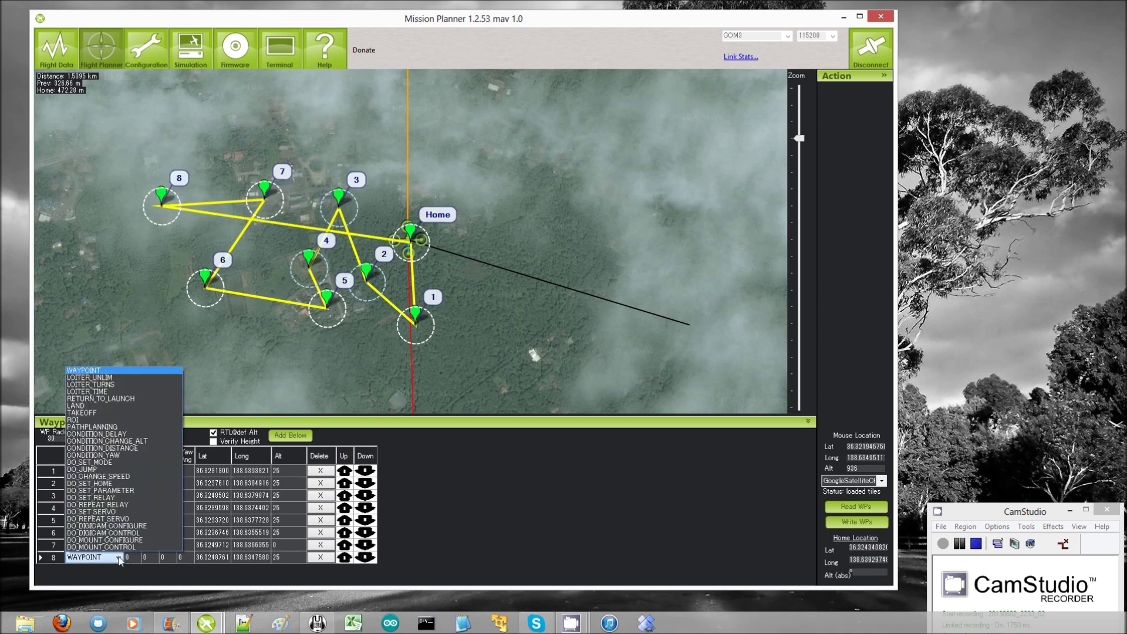
{"action": "left_click", "coordinate": [87, 413]}
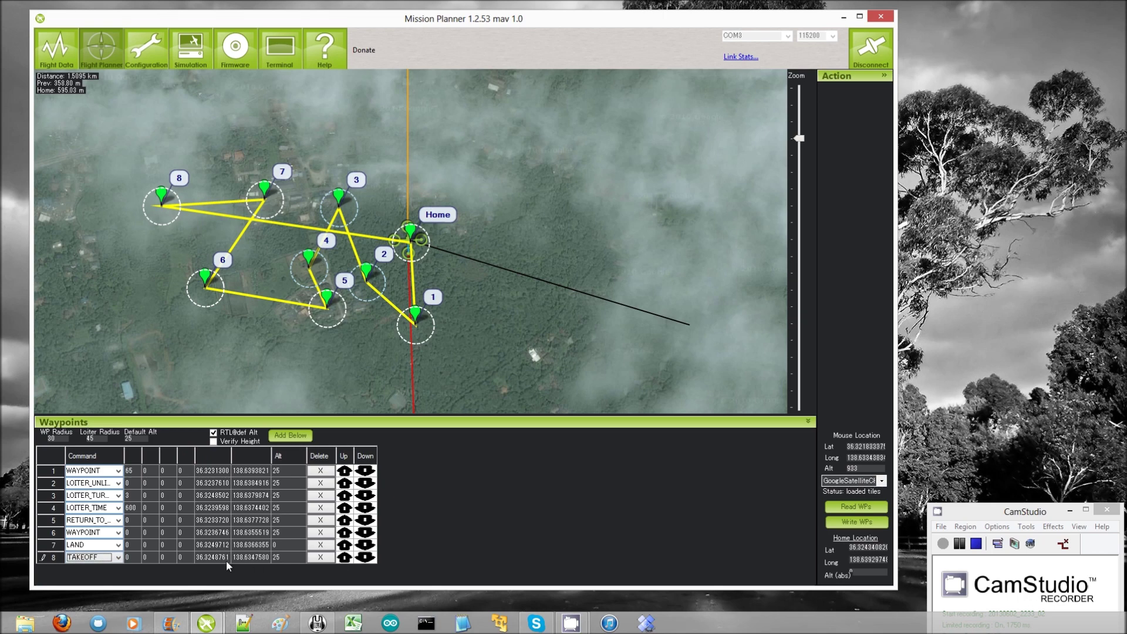
{"action": "left_click", "coordinate": [226, 557]}
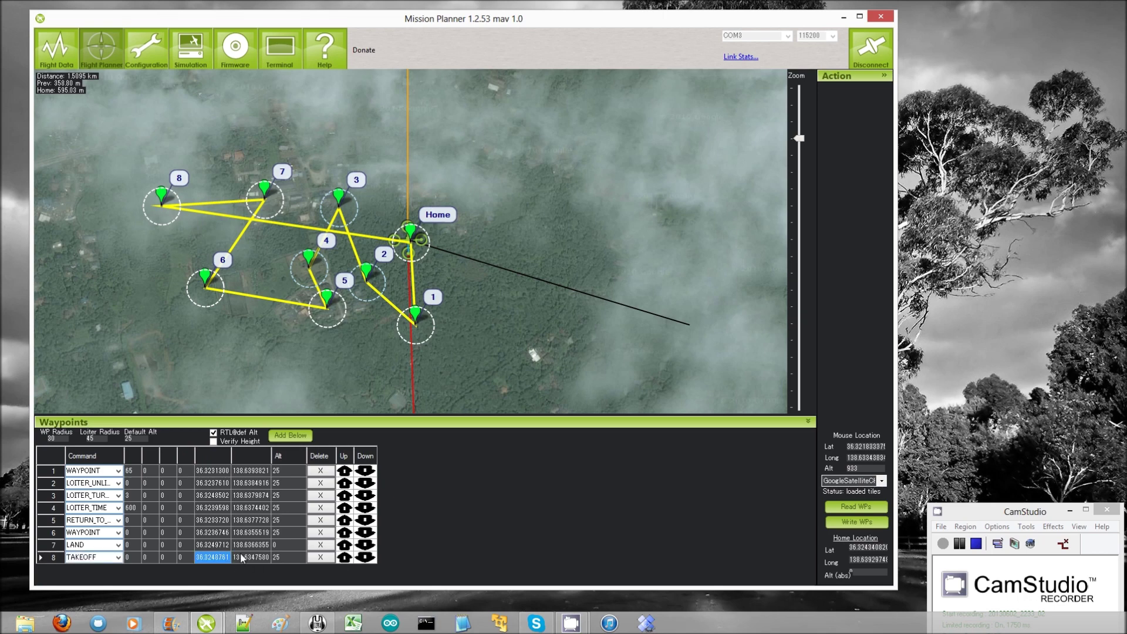
{"action": "left_click", "coordinate": [286, 557]}
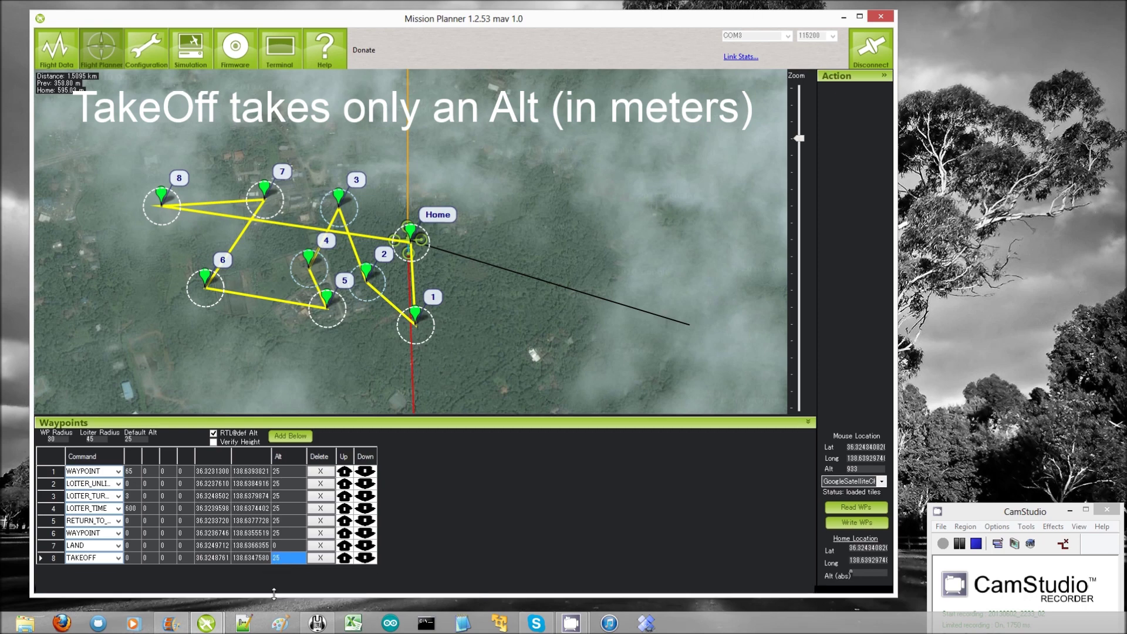
{"action": "left_click_drag", "start_coordinate": [273, 588], "coordinate": [273, 596]}
{"action": "left_click", "coordinate": [133, 565]}
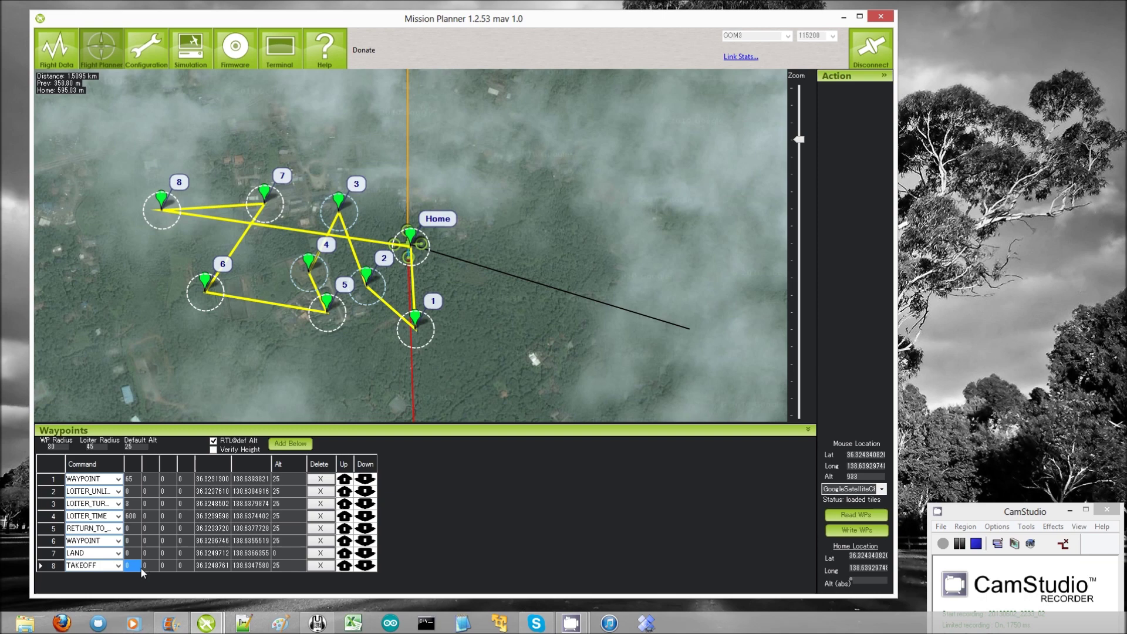
Add waypoint 9 far west as an ROI command
{"action": "left_click", "coordinate": [134, 269]}
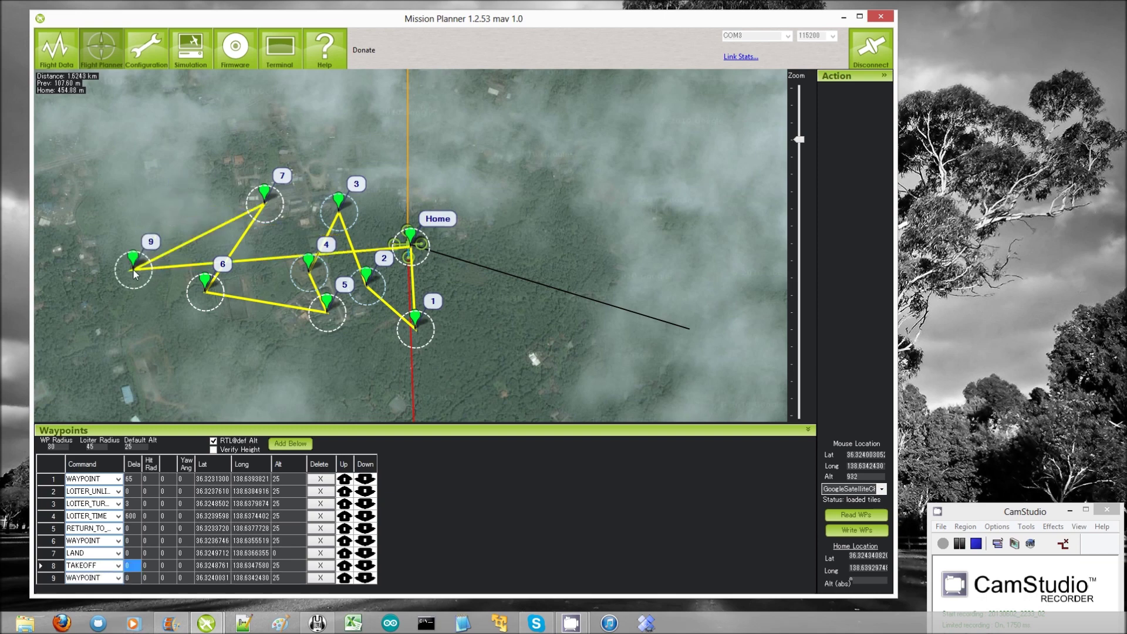
{"action": "left_click", "coordinate": [119, 578]}
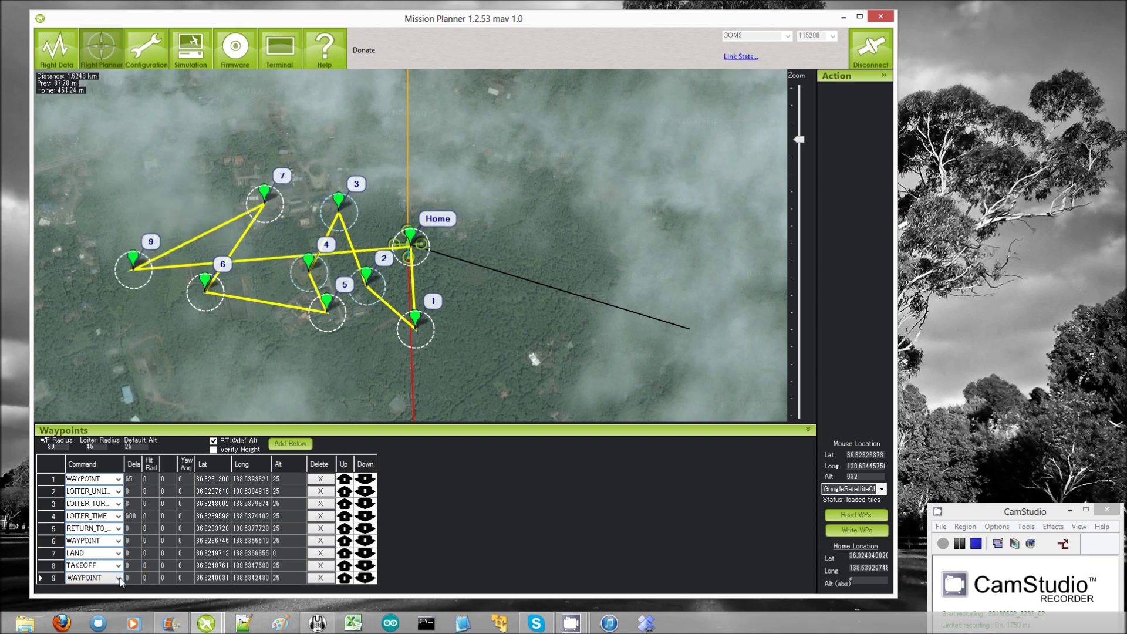
{"action": "left_click", "coordinate": [119, 578]}
{"action": "left_click", "coordinate": [85, 441]}
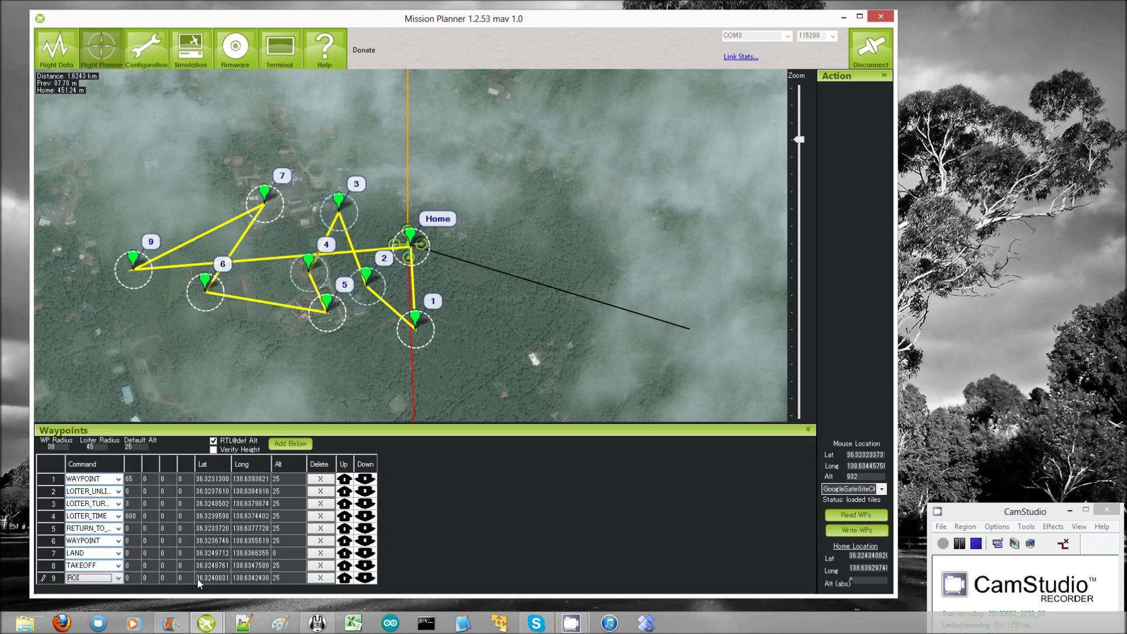
{"action": "left_click", "coordinate": [262, 579]}
{"action": "left_click", "coordinate": [222, 580]}
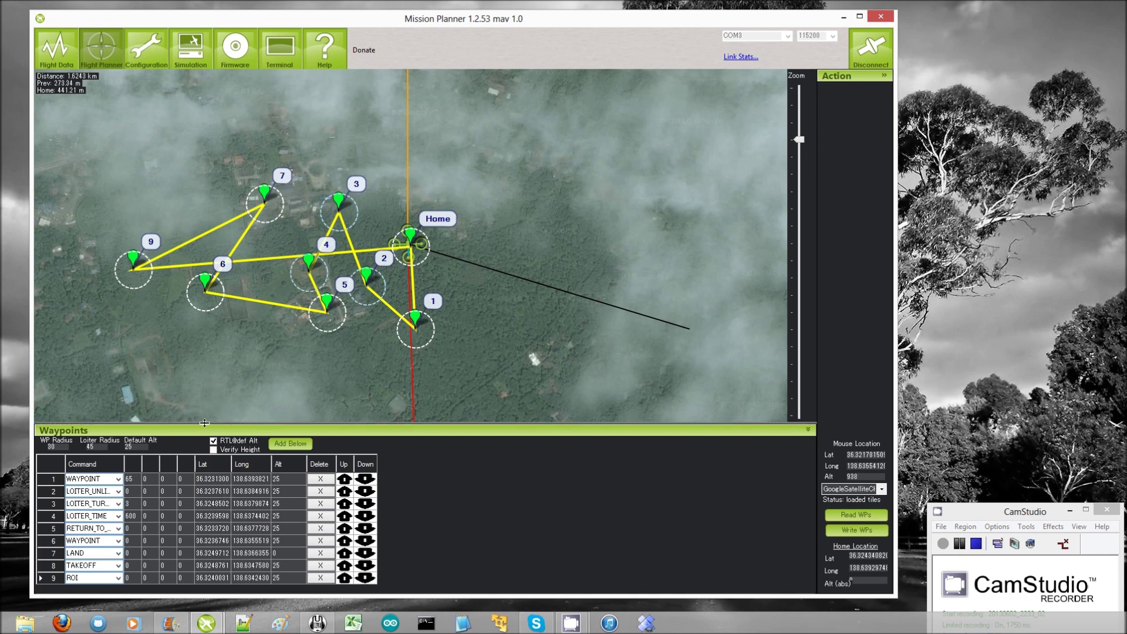
Enlarge the waypoint table, review the ROI row's parameters, and add mission row 10
{"action": "left_click_drag", "start_coordinate": [204, 422], "coordinate": [204, 391]}
{"action": "left_click", "coordinate": [247, 546]}
{"action": "left_click", "coordinate": [278, 547]}
{"action": "left_click", "coordinate": [131, 547]}
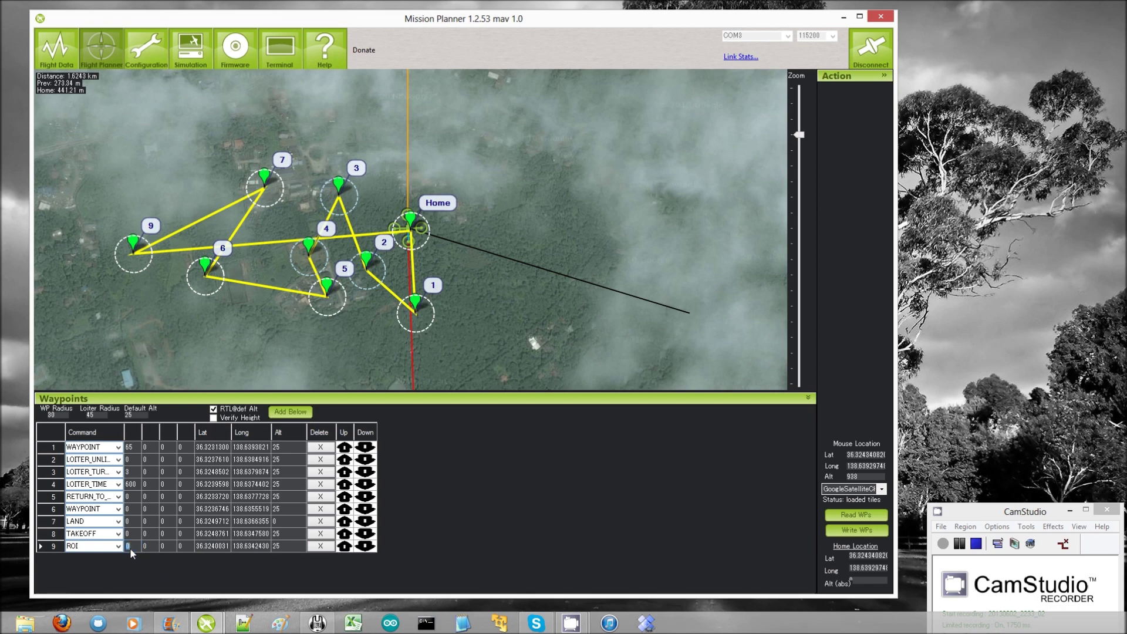
{"action": "left_click", "coordinate": [156, 549]}
{"action": "left_click", "coordinate": [127, 546]}
{"action": "left_click", "coordinate": [118, 558]}
{"action": "left_click", "coordinate": [119, 558]}
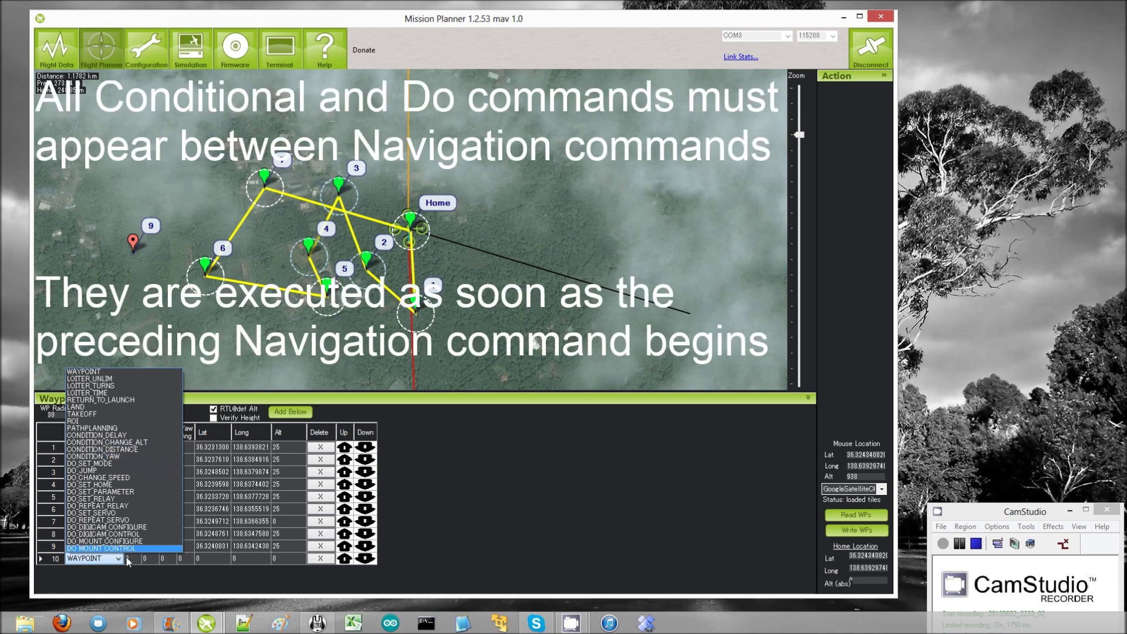
Set row 10 to CONDITION_CHANGE_ALT with altitude 50
{"action": "left_click", "coordinate": [102, 443]}
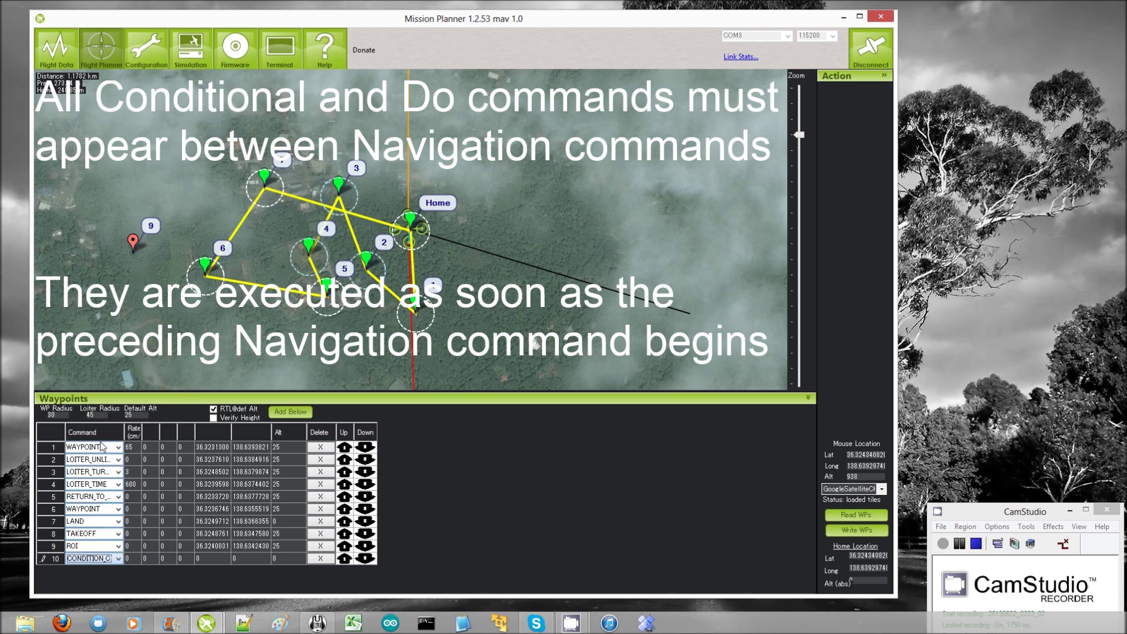
{"action": "left_click", "coordinate": [213, 558]}
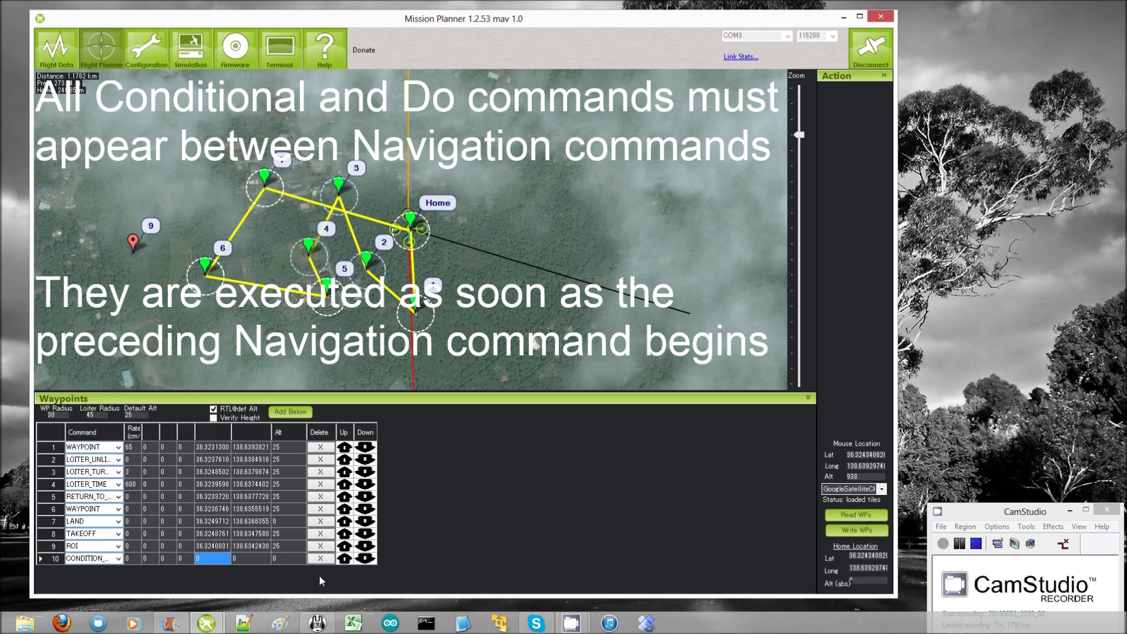
{"action": "left_click", "coordinate": [282, 558]}
{"action": "type", "text": "50"}
{"action": "left_click", "coordinate": [236, 562]}
Check row 10's values and add waypoint 11 on the map below waypoint 6
{"action": "left_click", "coordinate": [276, 560]}
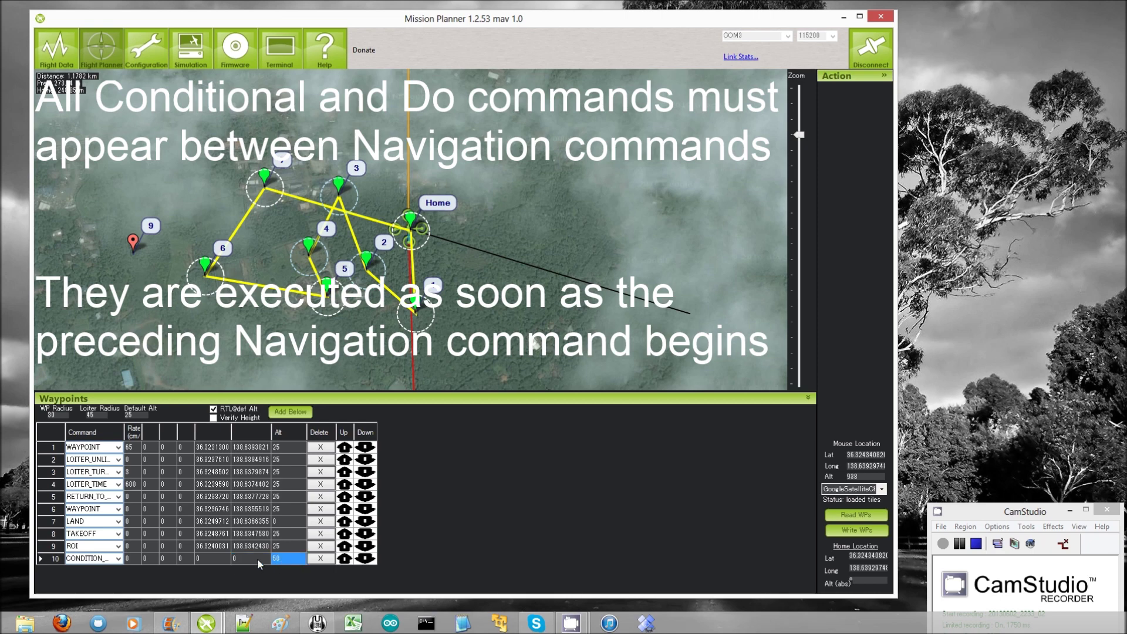
{"action": "left_click", "coordinate": [150, 559]}
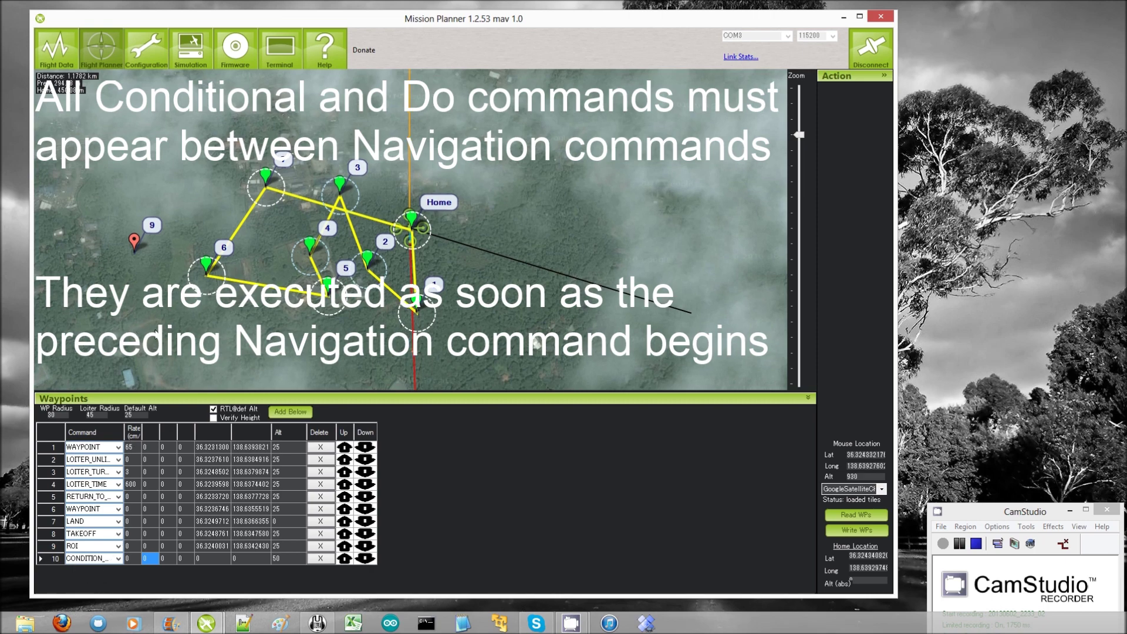
{"action": "double_click", "coordinate": [183, 332]}
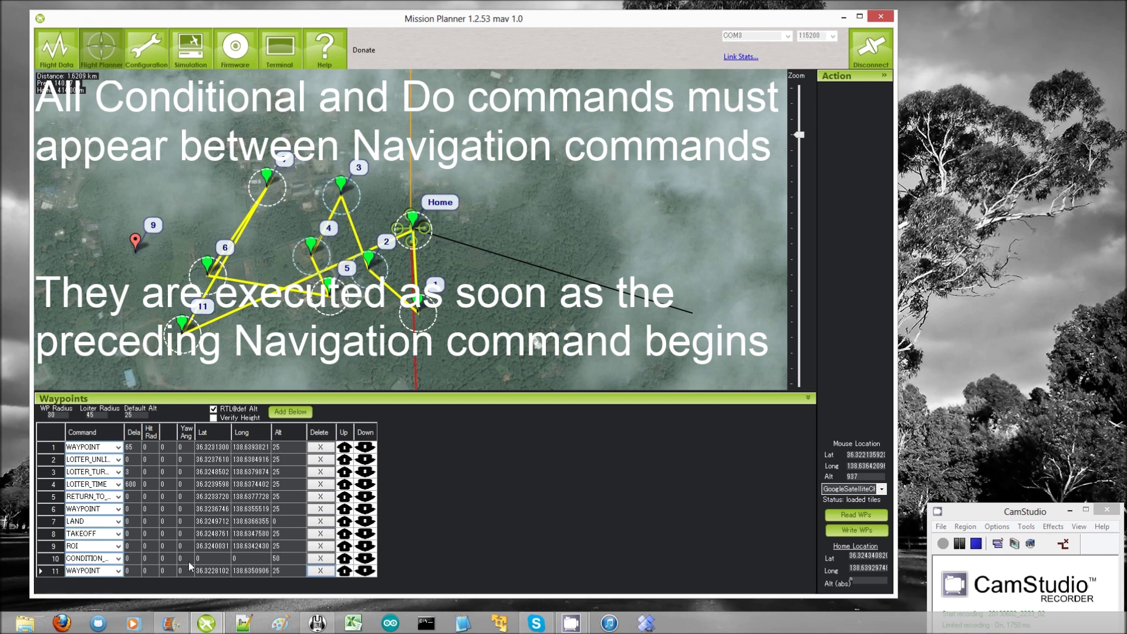
{"action": "left_click", "coordinate": [210, 558]}
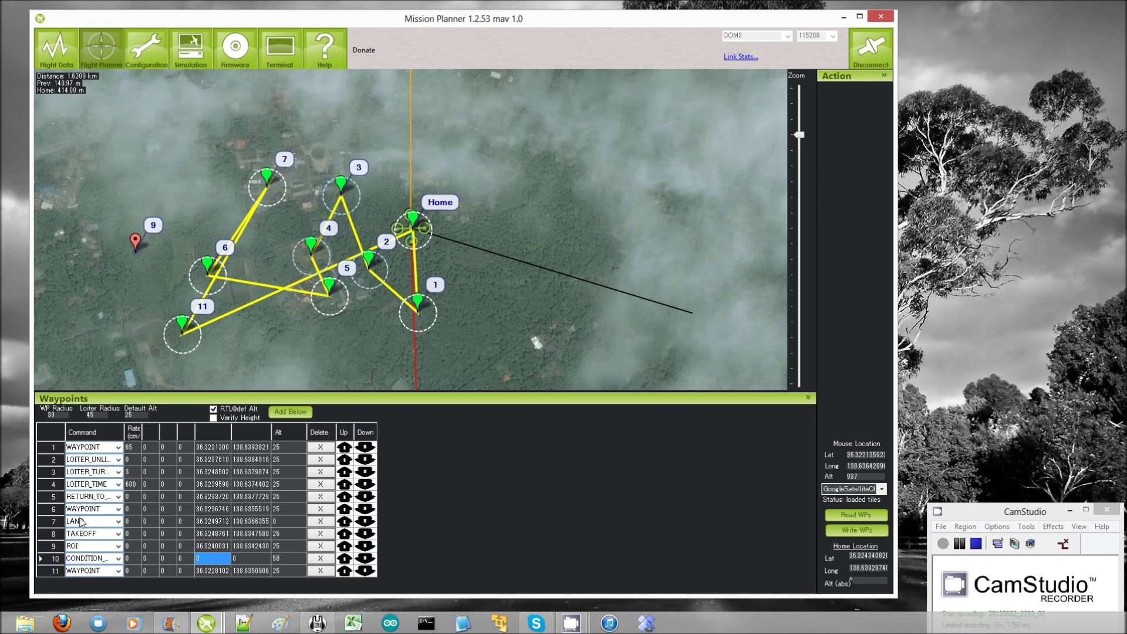
Review the parameter values of condition row 10 and ROI row 9
{"action": "left_click", "coordinate": [152, 558]}
{"action": "left_click", "coordinate": [187, 558]}
{"action": "left_click", "coordinate": [188, 547]}
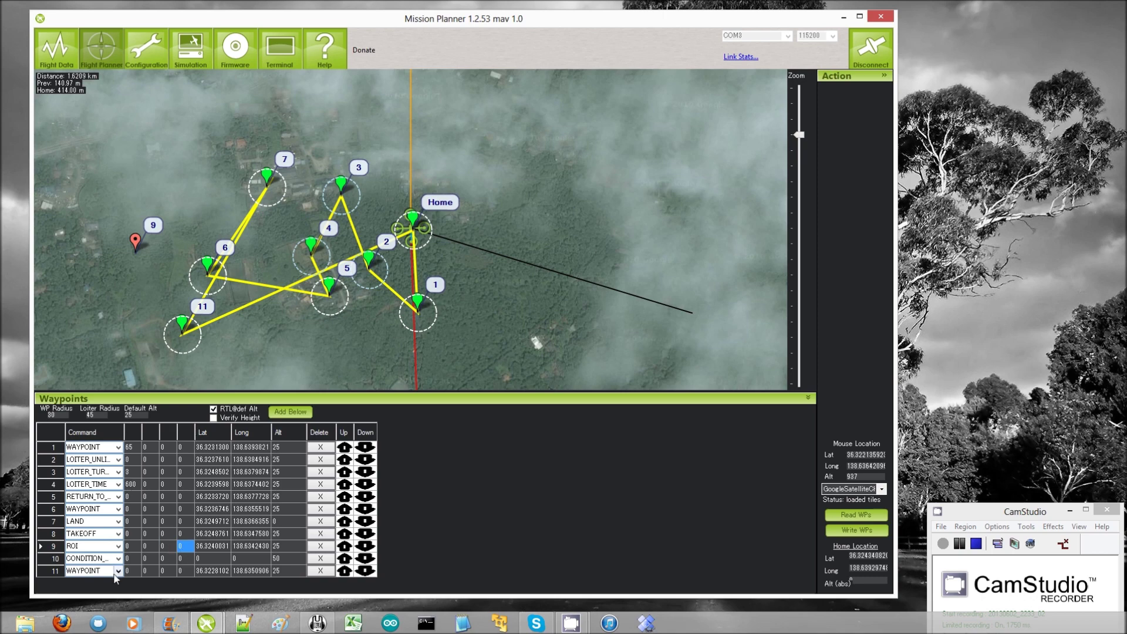
{"action": "left_click", "coordinate": [134, 547]}
{"action": "left_click", "coordinate": [151, 559]}
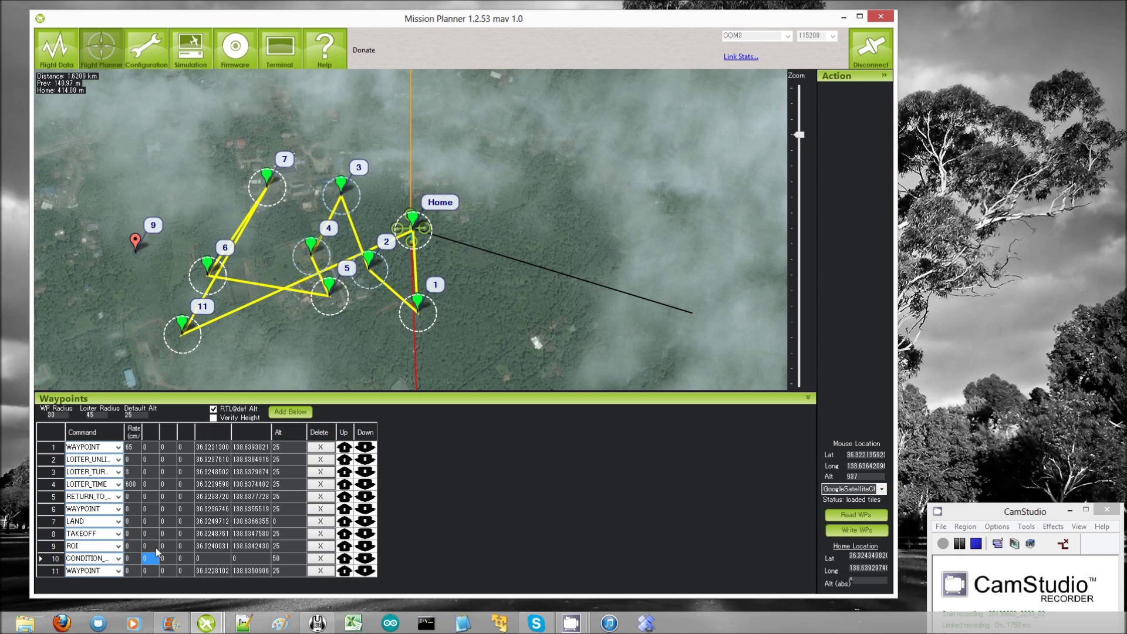
{"action": "left_click", "coordinate": [148, 546]}
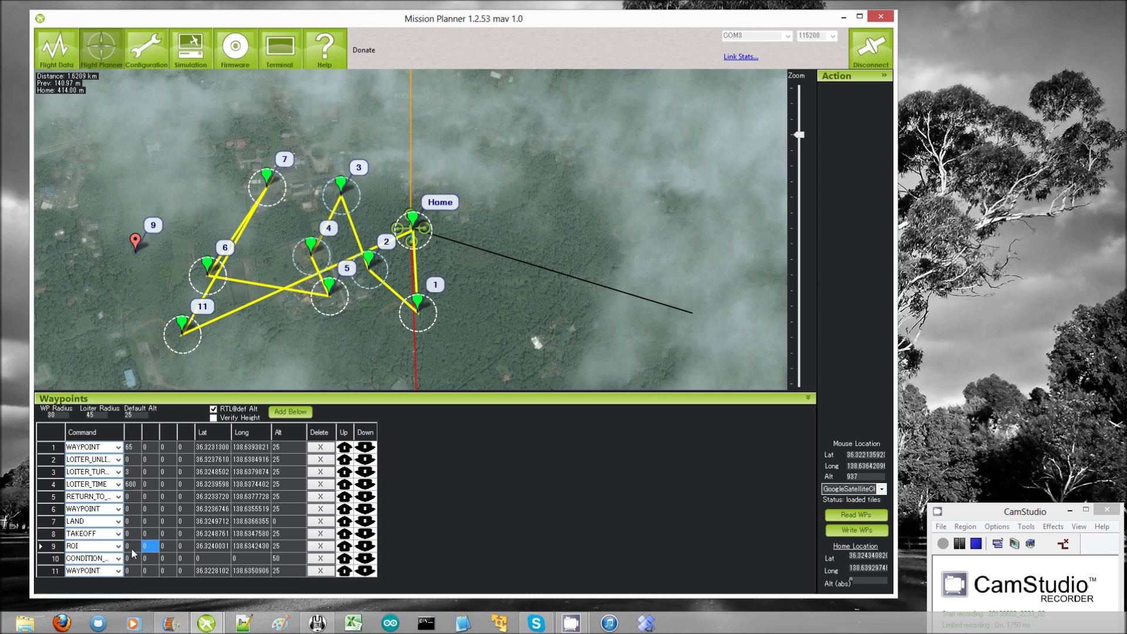
{"action": "left_click", "coordinate": [138, 546]}
Show the command type list for row 11
{"action": "left_click", "coordinate": [121, 572]}
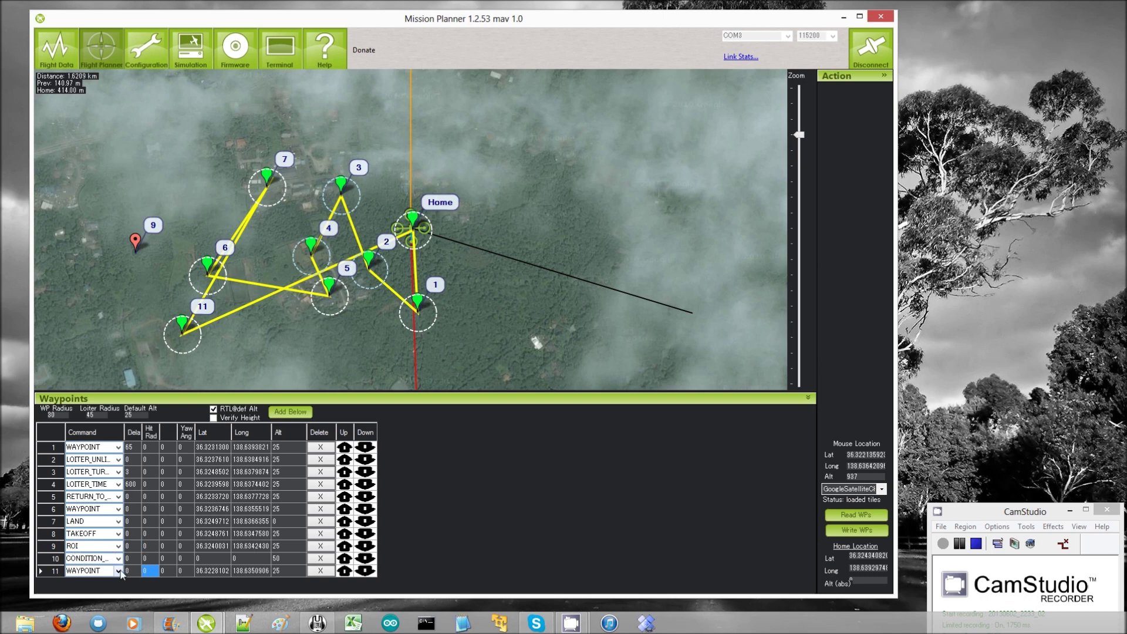
{"action": "left_click", "coordinate": [121, 573]}
{"action": "left_click", "coordinate": [121, 571]}
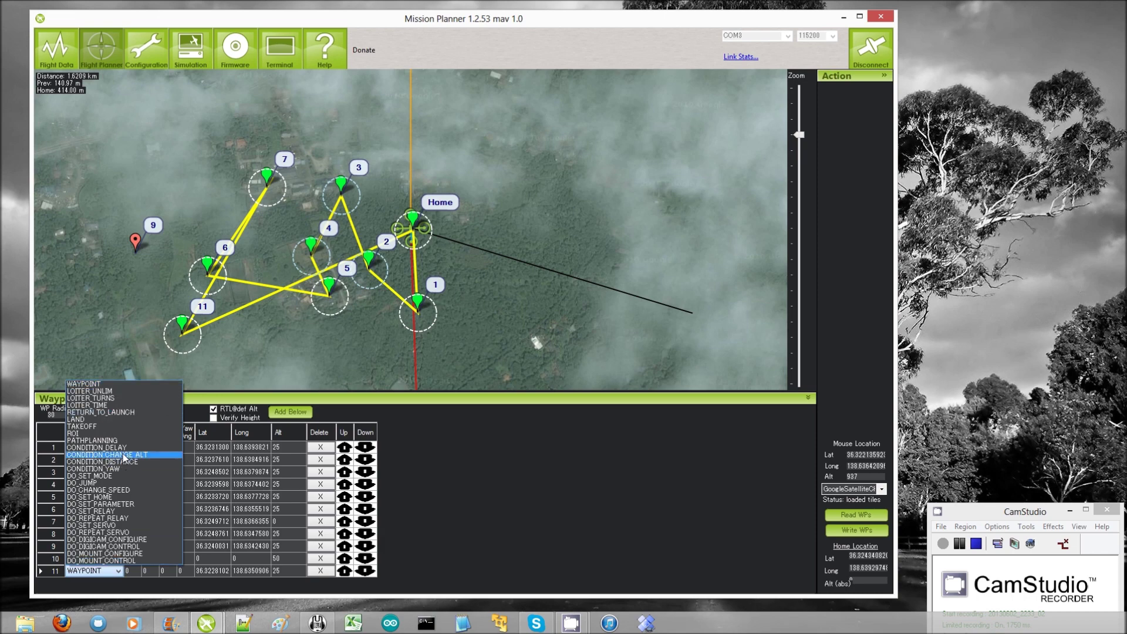
Change row 11 into a CONDITION_CHANGE_ALT command
{"action": "left_click", "coordinate": [124, 456]}
{"action": "left_click", "coordinate": [276, 570]}
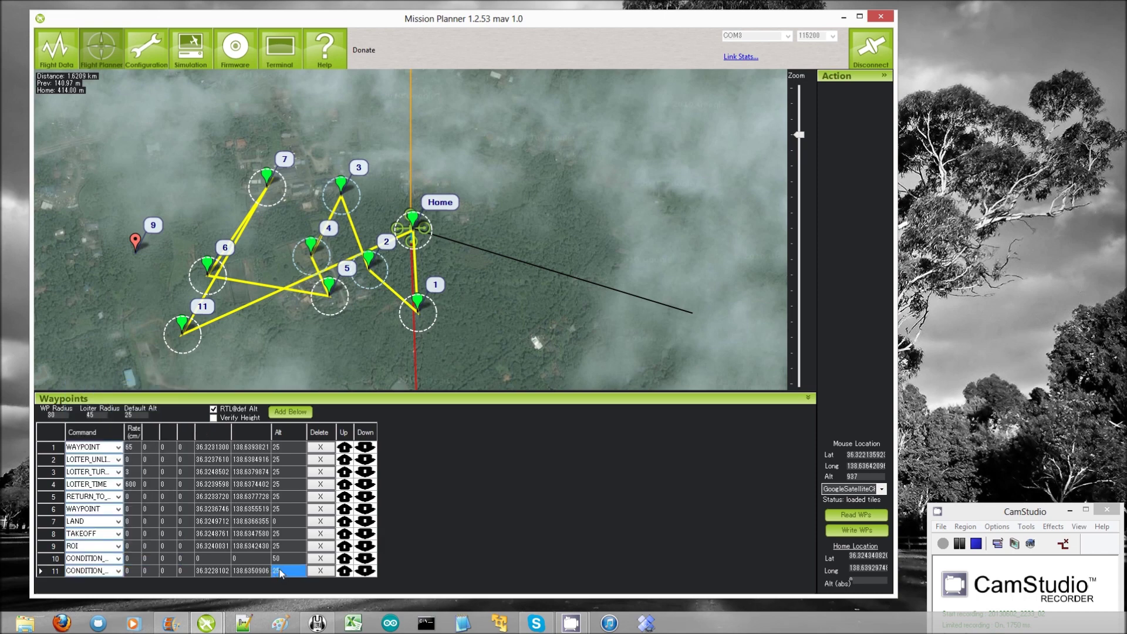
{"action": "left_click", "coordinate": [251, 570]}
{"action": "left_click", "coordinate": [212, 571]}
{"action": "left_click", "coordinate": [251, 571]}
Add row 12 as a CONDITION_YAW at 90 degrees, then add row 13
{"action": "left_click", "coordinate": [94, 583]}
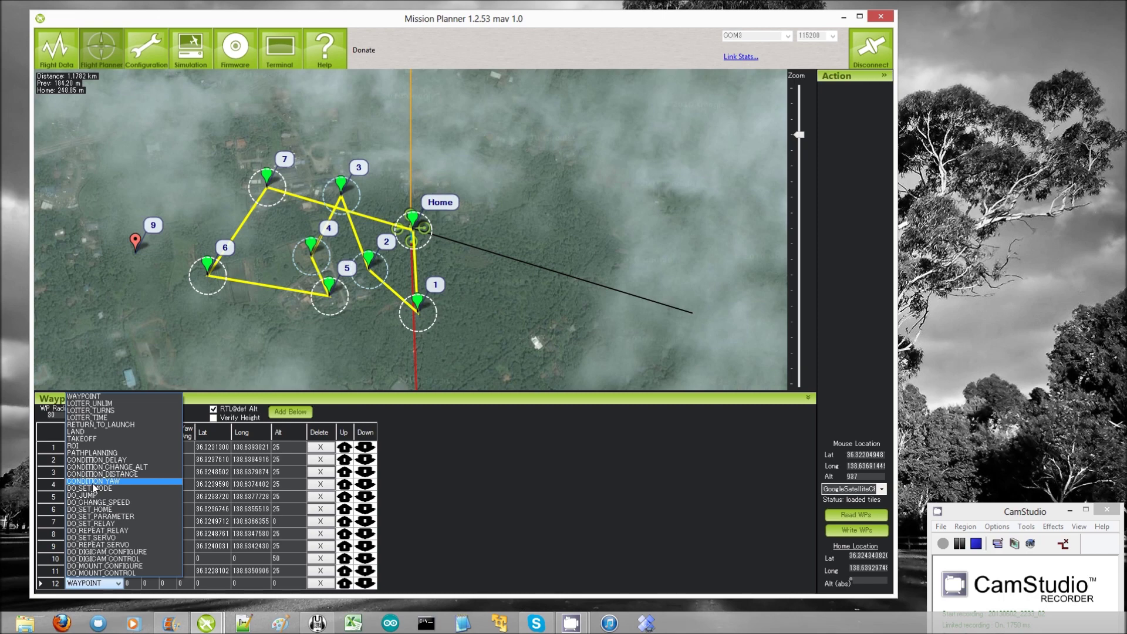
{"action": "left_click", "coordinate": [93, 482]}
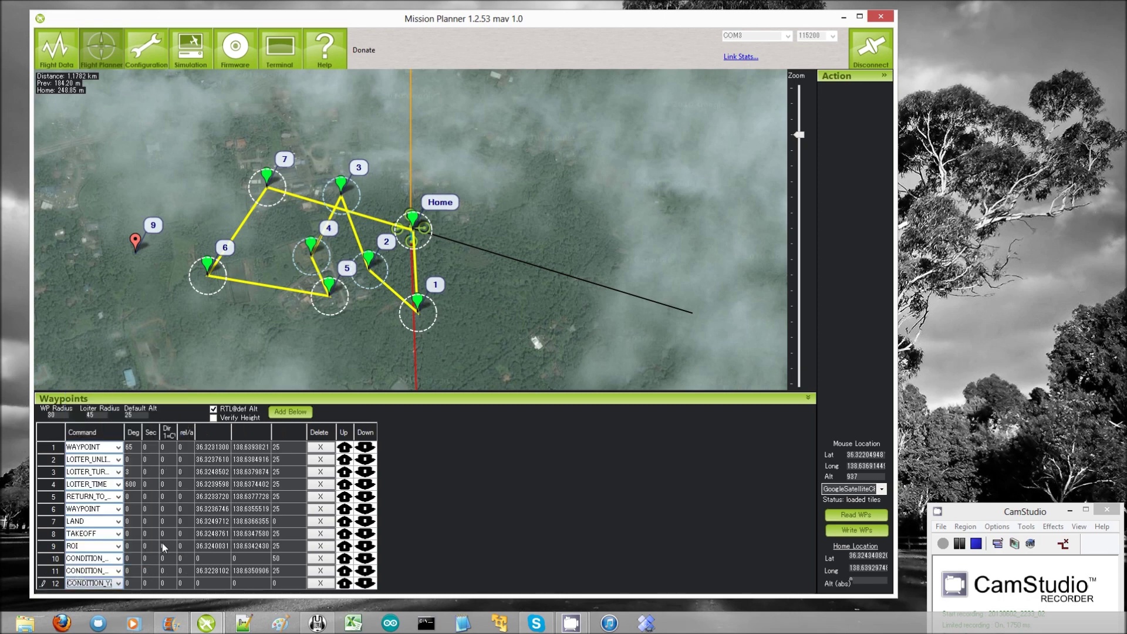
{"action": "left_click", "coordinate": [136, 584]}
{"action": "left_click", "coordinate": [136, 584]}
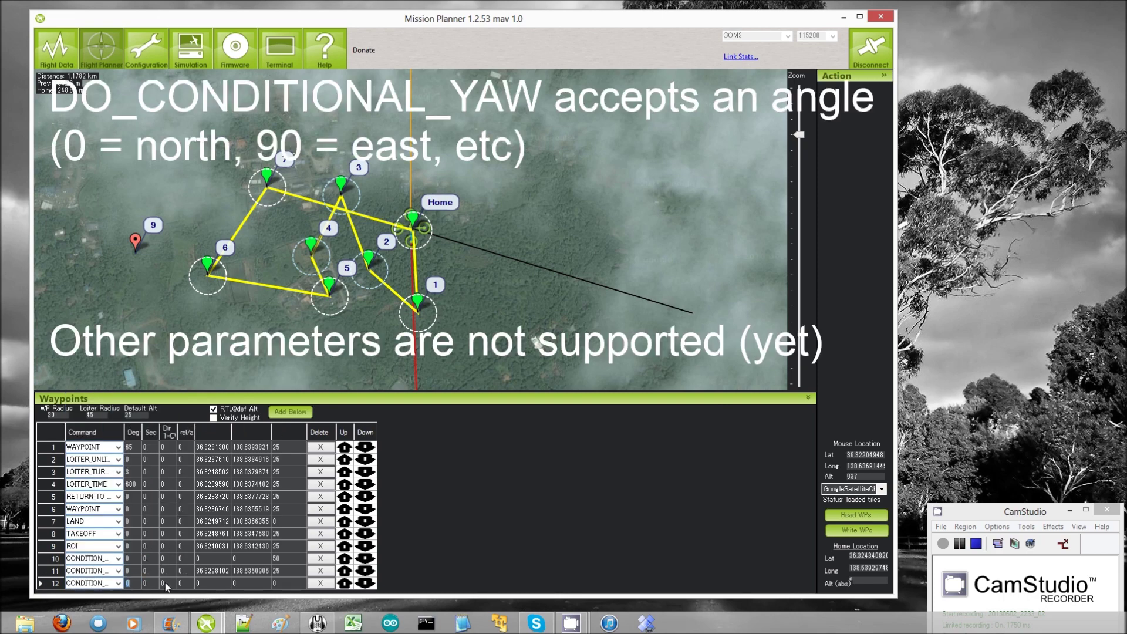
{"action": "type", "text": "90"}
{"action": "left_click", "coordinate": [154, 584]}
{"action": "key", "text": "Down"}
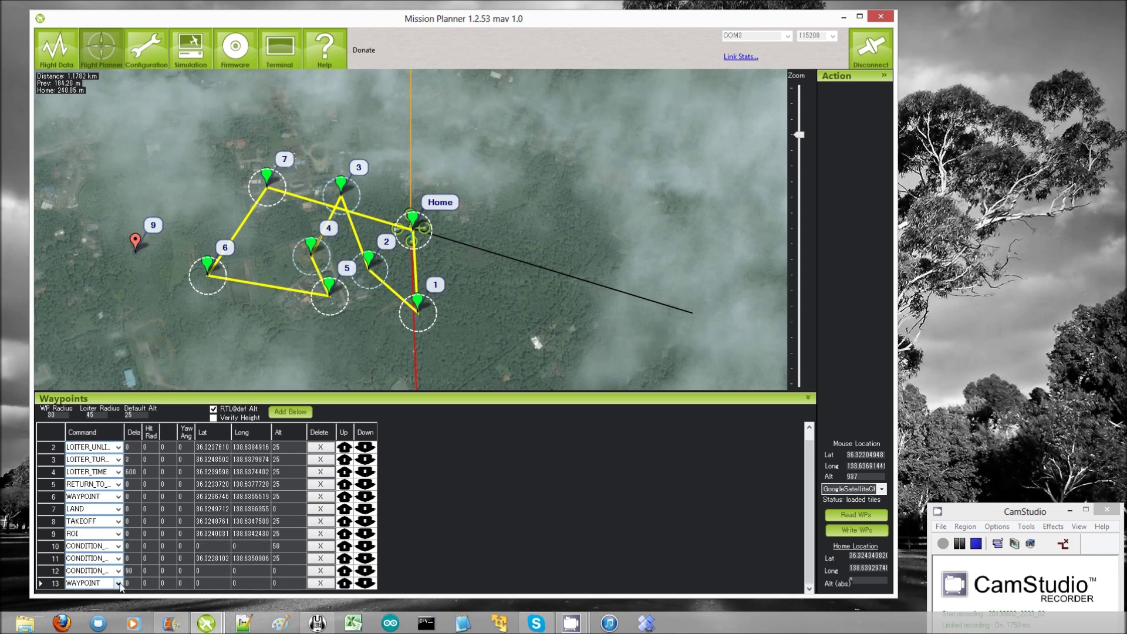
Set row 13 to DO_SET_MODE and add row 14 to the mission
{"action": "left_click", "coordinate": [118, 584]}
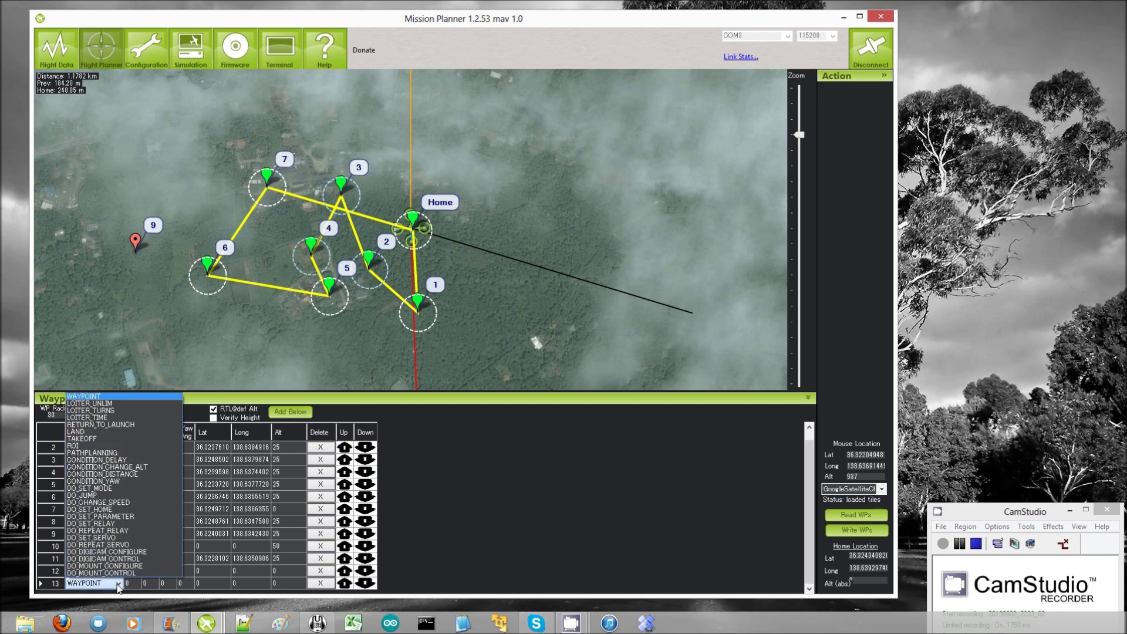
{"action": "left_click", "coordinate": [101, 488]}
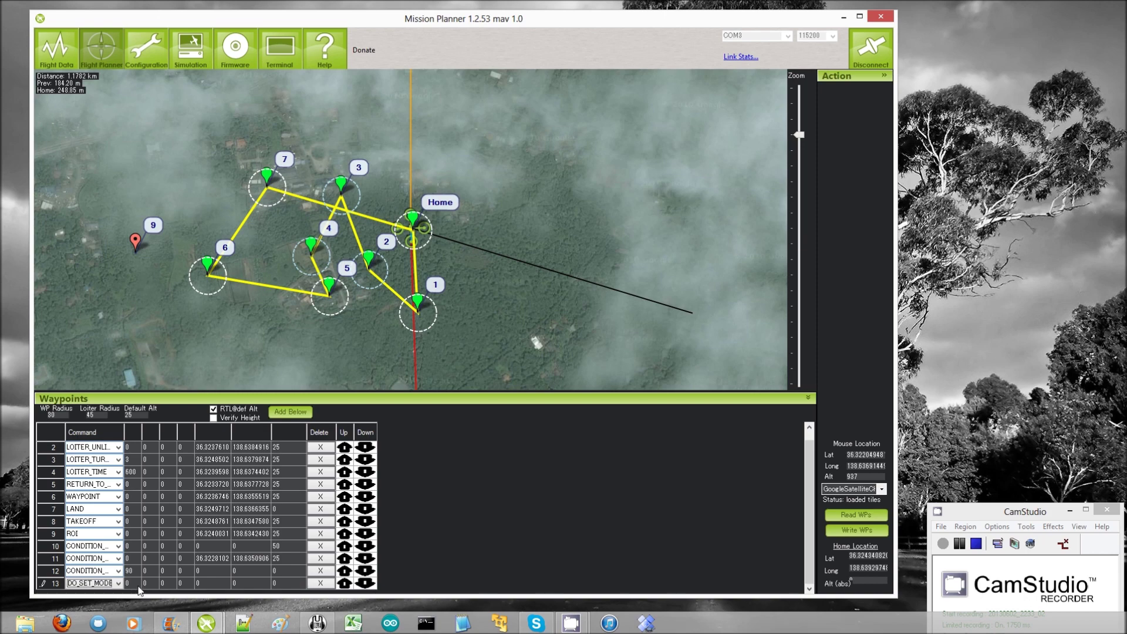
{"action": "left_click", "coordinate": [118, 583]}
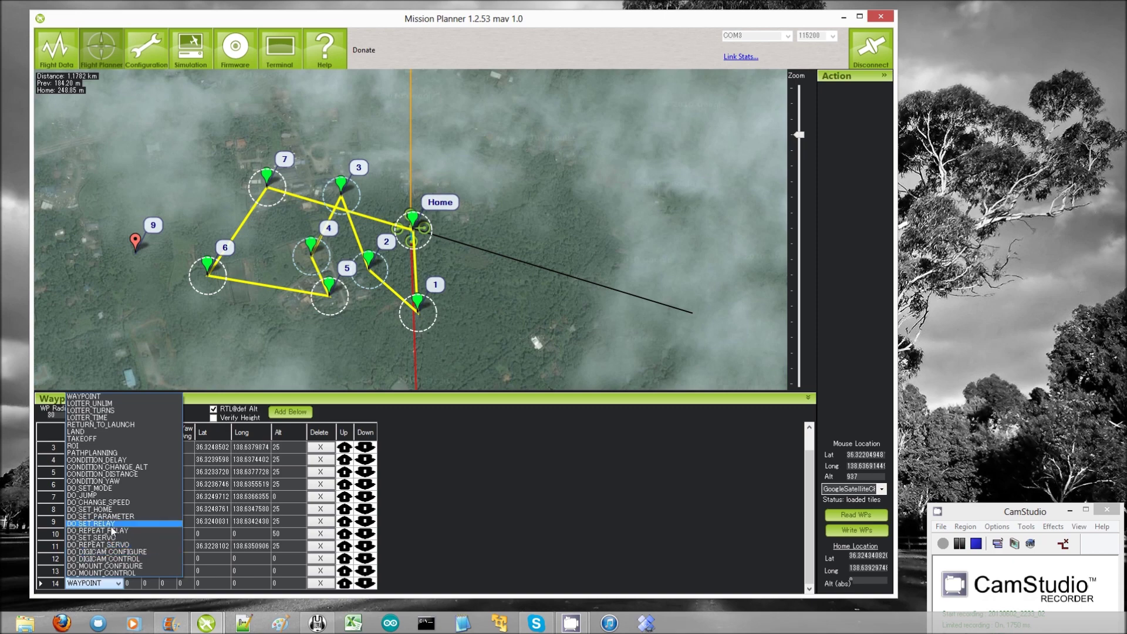
Set row 14 to DO_JUMP with WP # 8 and a repeat count of 3
{"action": "left_click", "coordinate": [109, 496]}
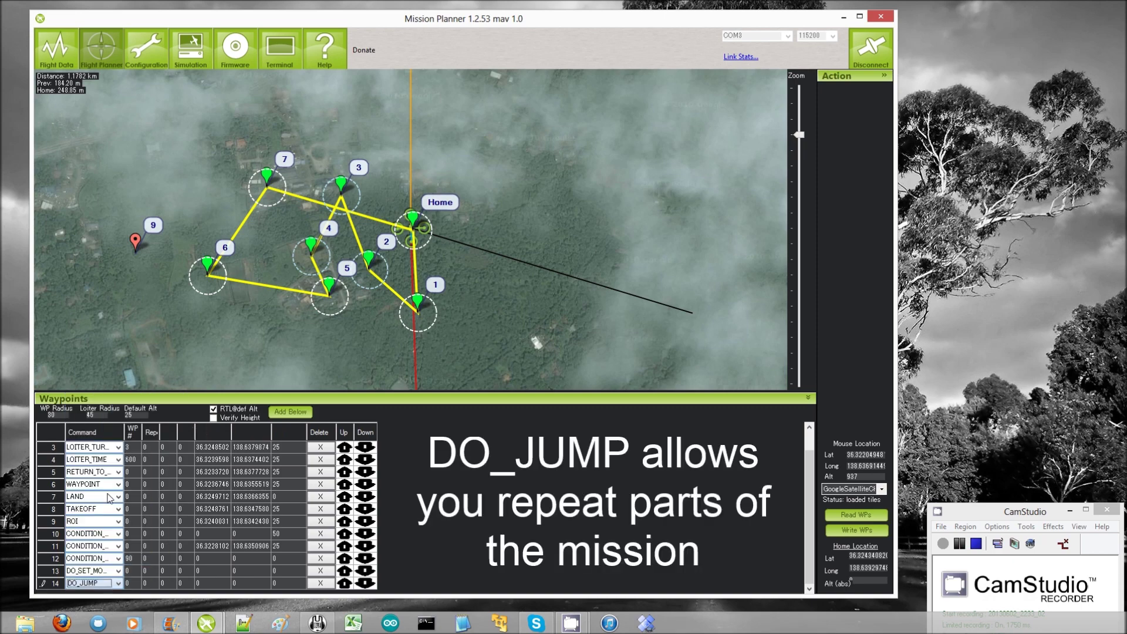
{"action": "left_click", "coordinate": [135, 584]}
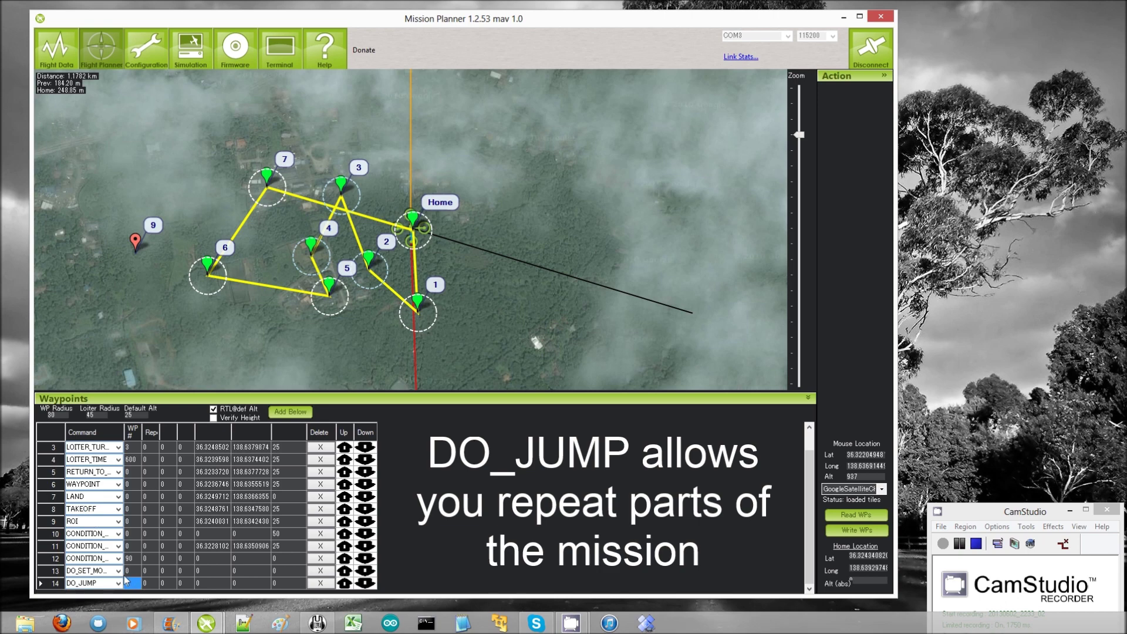
{"action": "type", "text": "8"}
{"action": "left_click", "coordinate": [154, 584]}
{"action": "left_click", "coordinate": [151, 585]}
{"action": "type", "text": "3"}
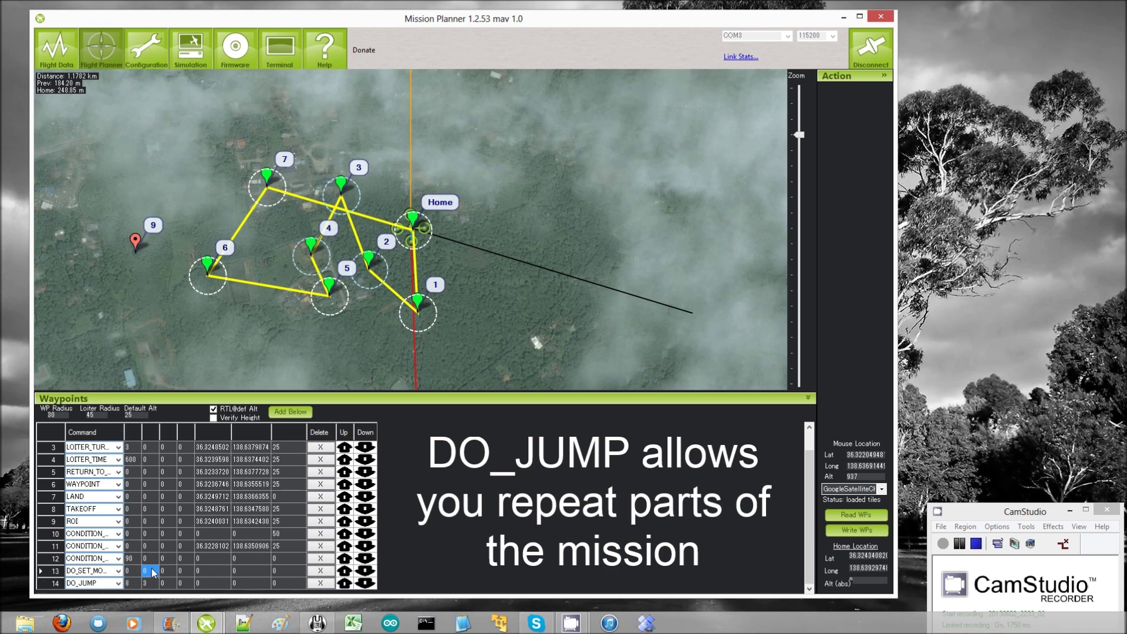
{"action": "left_click", "coordinate": [151, 570]}
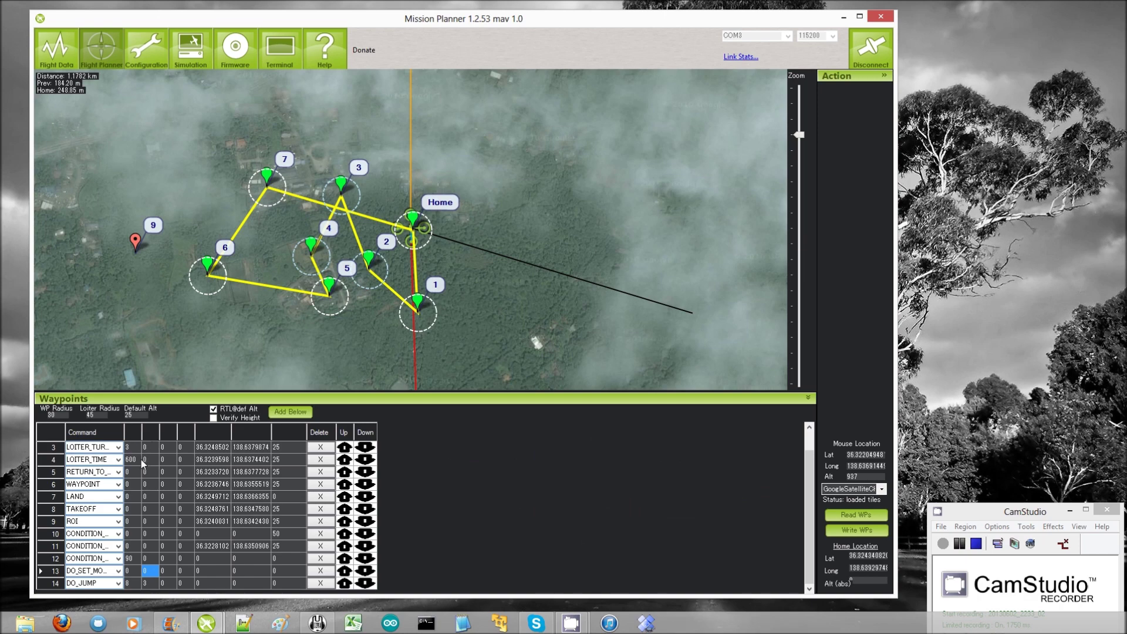
{"action": "left_click", "coordinate": [136, 584]}
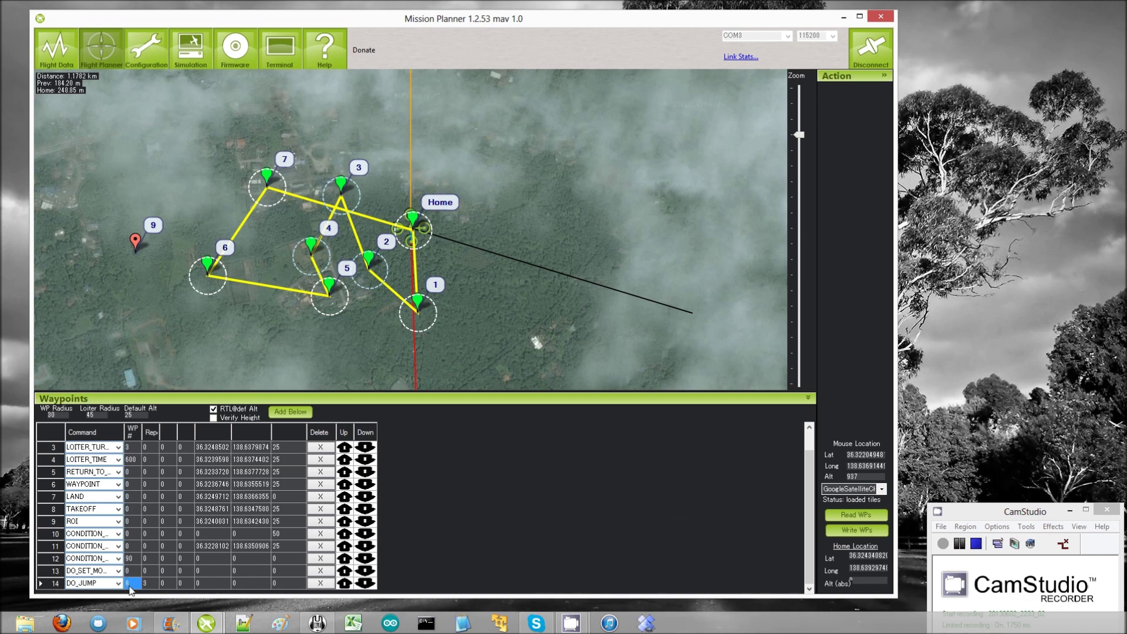
{"action": "left_click", "coordinate": [130, 513]}
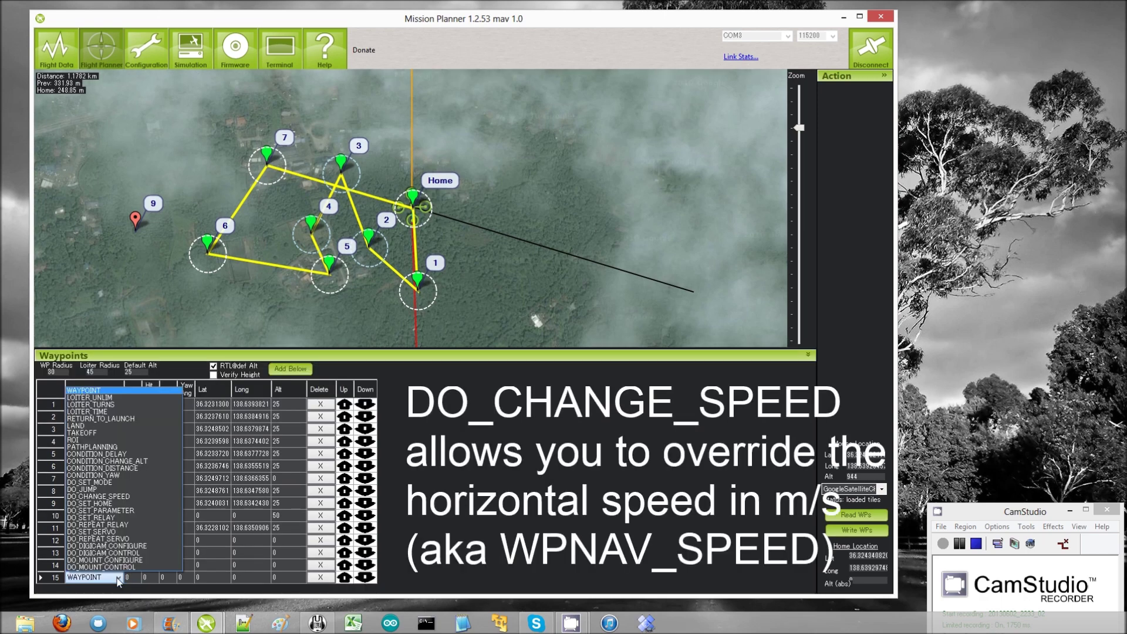
Add row 15 as DO_CHANGE_SPEED with speed 2 m/s
{"action": "left_click", "coordinate": [116, 580]}
{"action": "left_click", "coordinate": [114, 497]}
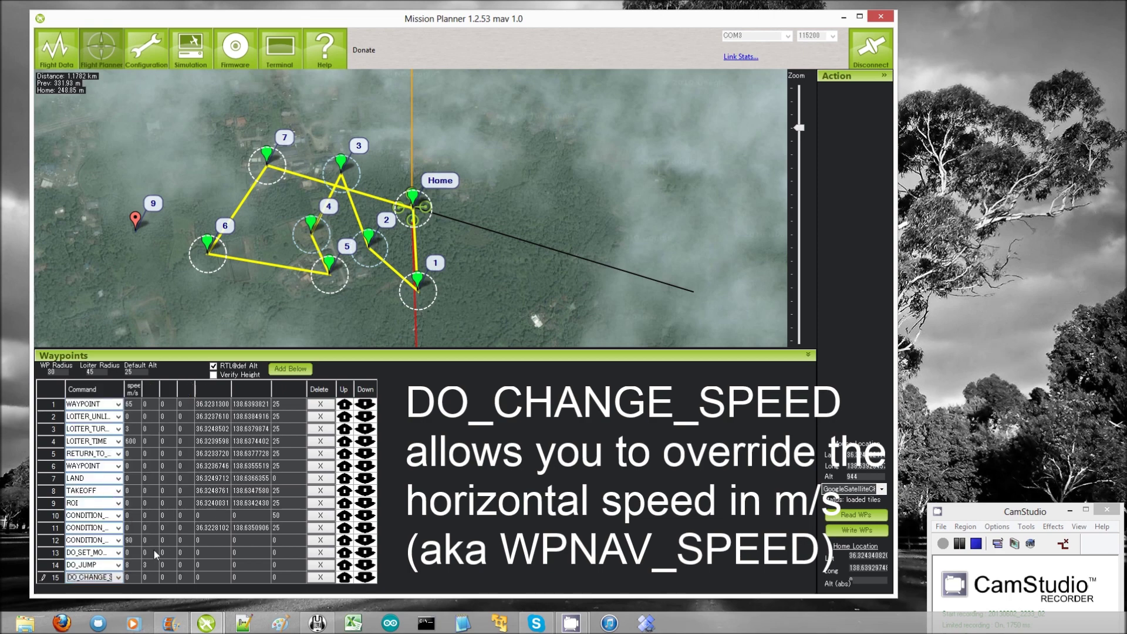
{"action": "left_click", "coordinate": [133, 577]}
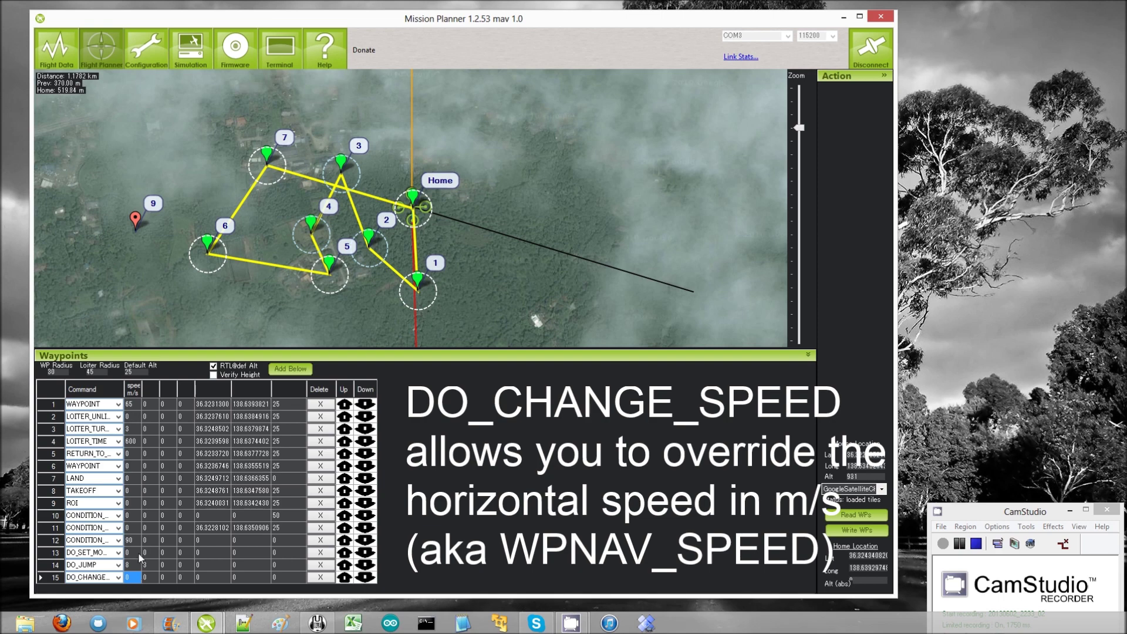
{"action": "type", "text": "2"}
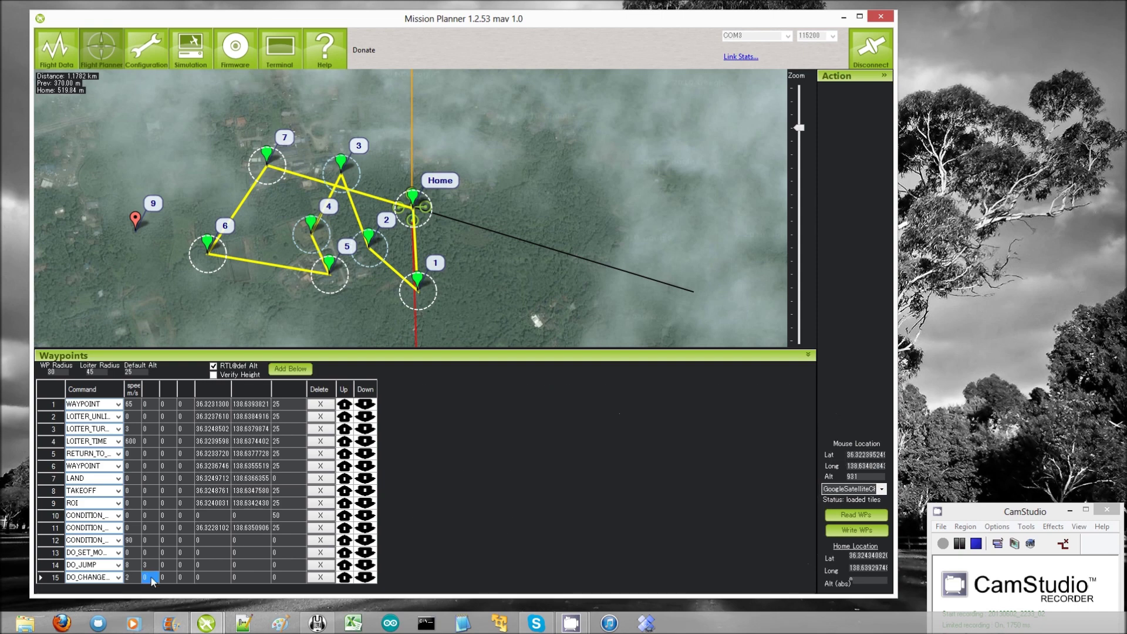
{"action": "key", "text": "Return"}
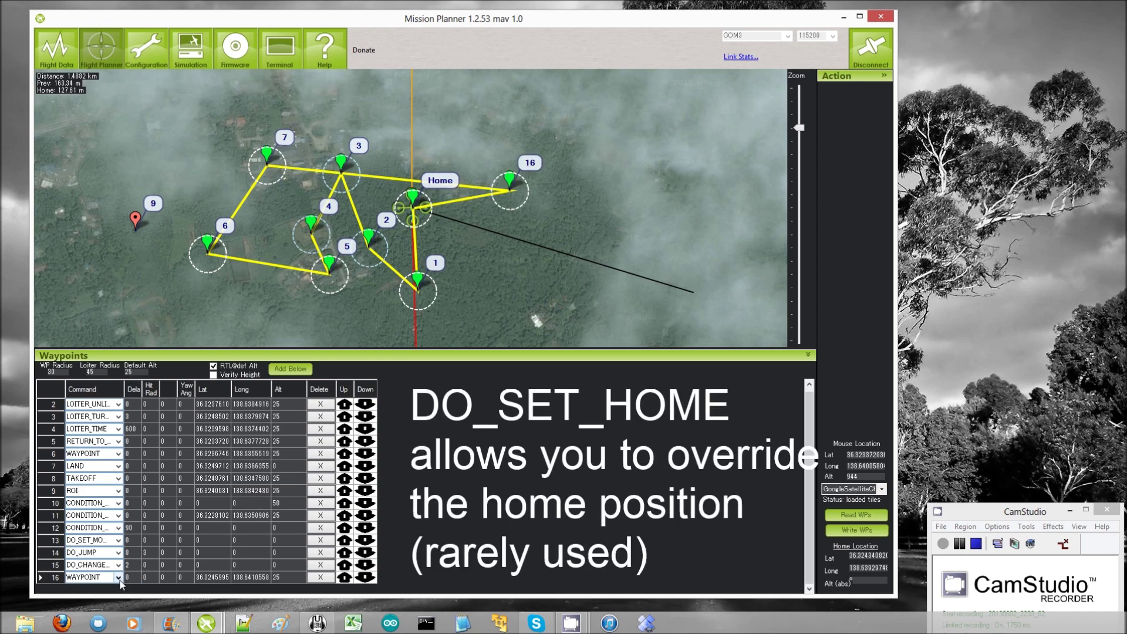
Make row 16 a DO_SET_HOME with Alt 0, then add row 17
{"action": "left_click", "coordinate": [118, 577]}
{"action": "left_click", "coordinate": [108, 503]}
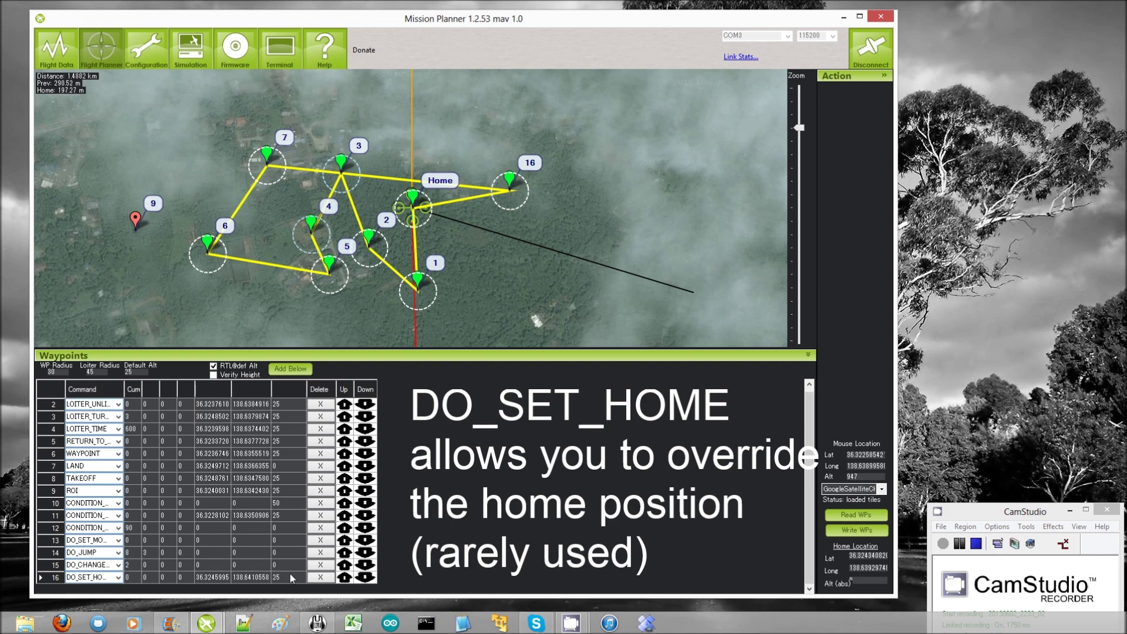
{"action": "left_click", "coordinate": [212, 577]}
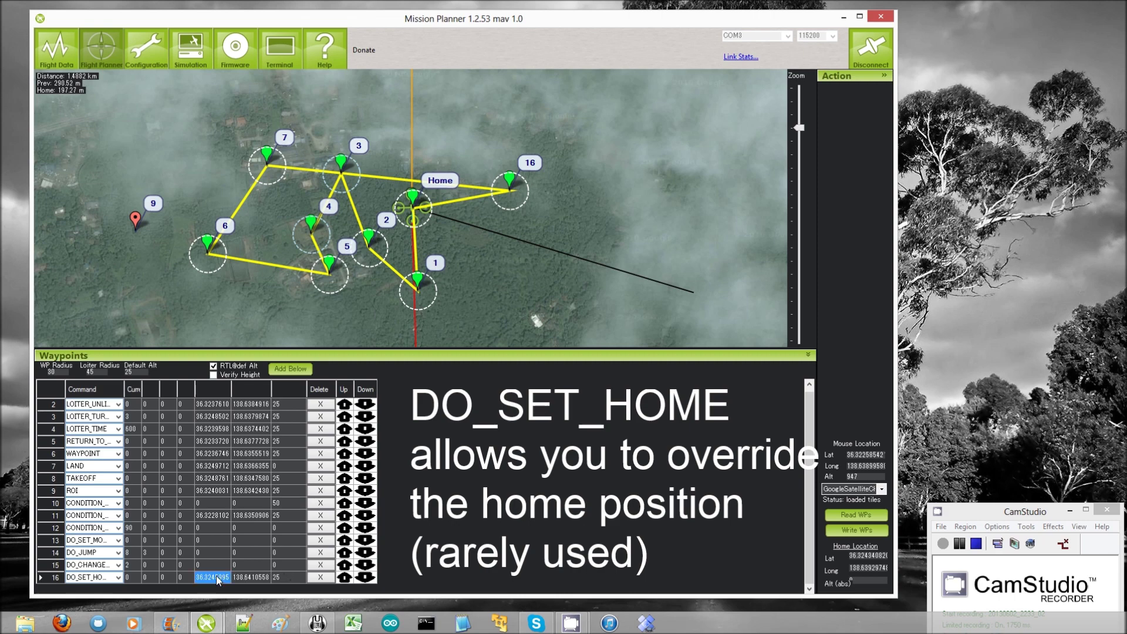
{"action": "left_click", "coordinate": [284, 577]}
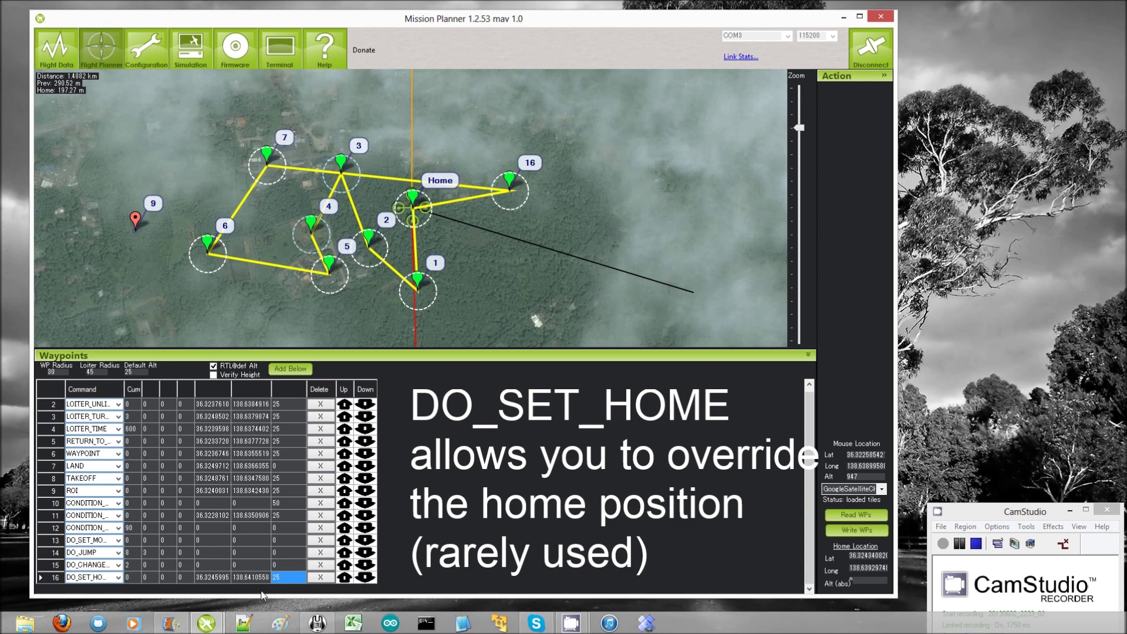
{"action": "type", "text": "0"}
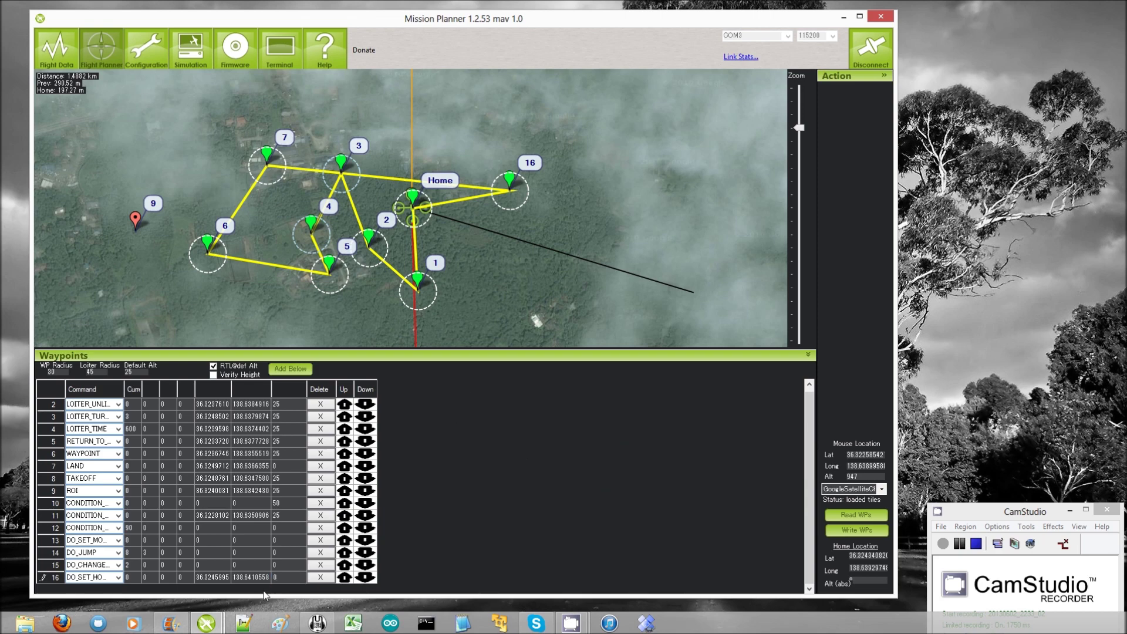
{"action": "left_click", "coordinate": [262, 576]}
{"action": "left_click", "coordinate": [225, 577]}
{"action": "left_click", "coordinate": [292, 368]}
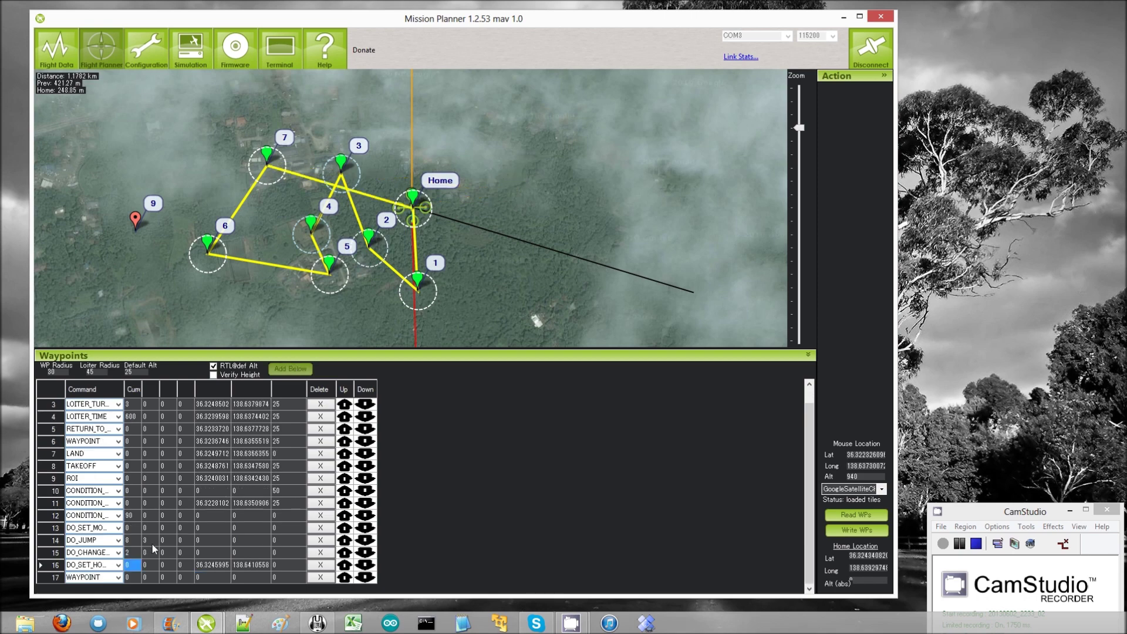
{"action": "left_click", "coordinate": [118, 577]}
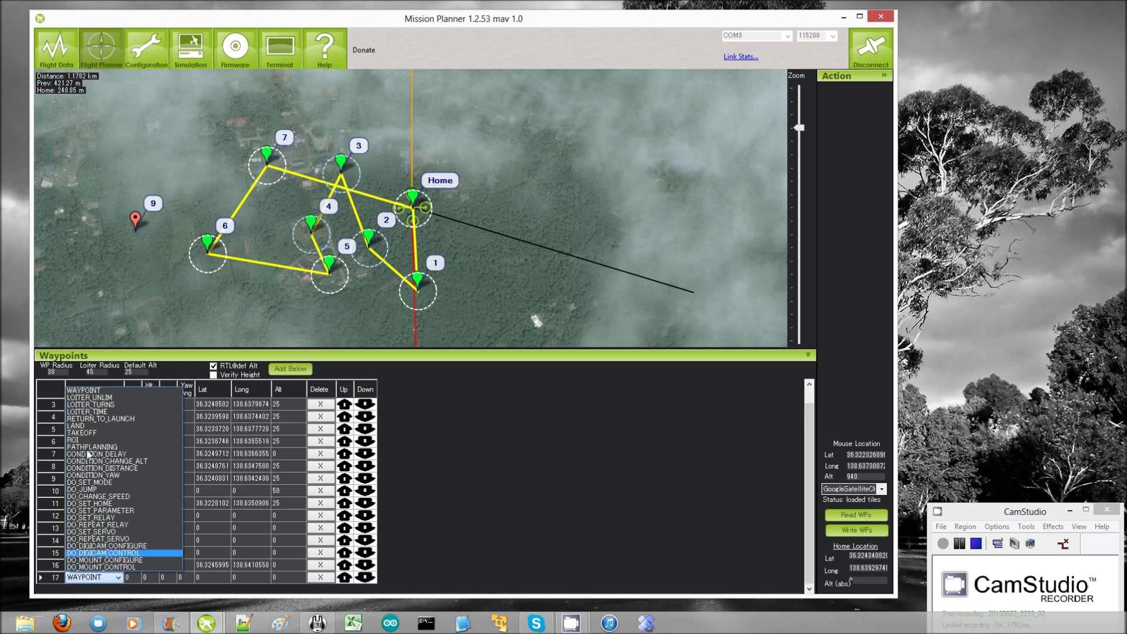
Set row 17 to DO_SET_PARAMETER with parameter # 1 and value 456
{"action": "left_click", "coordinate": [88, 418]}
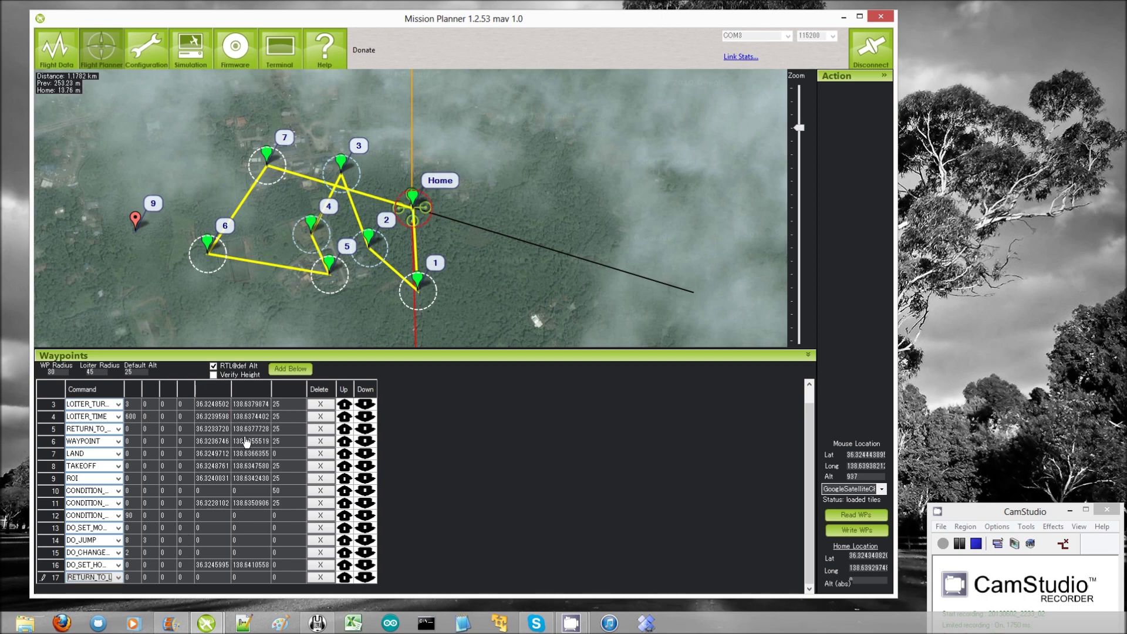
{"action": "left_click", "coordinate": [245, 565]}
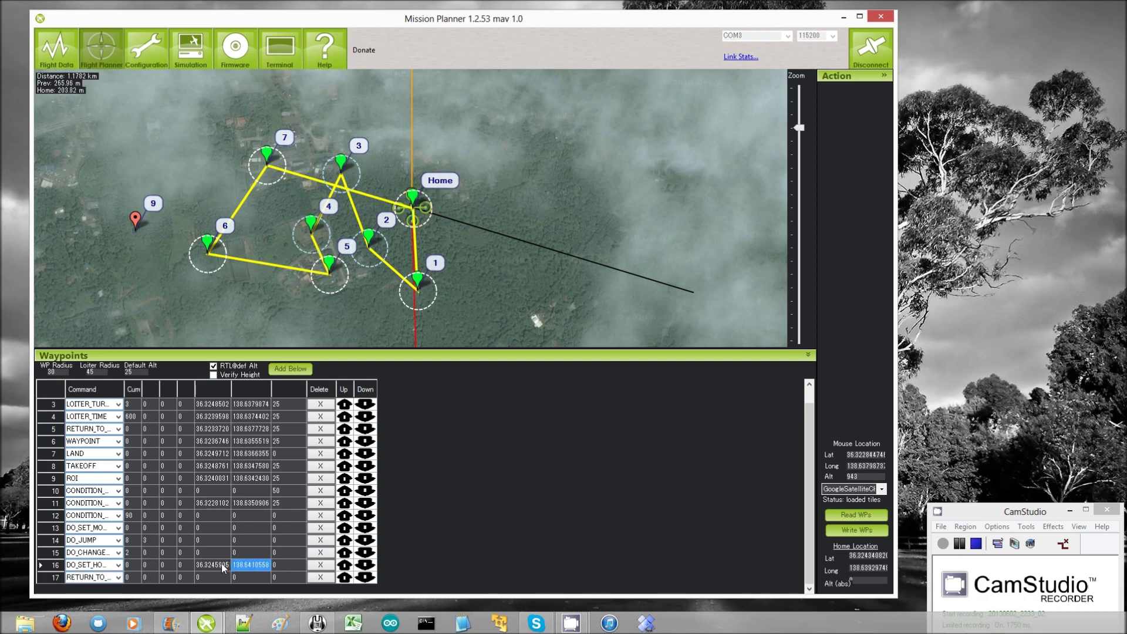
{"action": "left_click", "coordinate": [119, 578]}
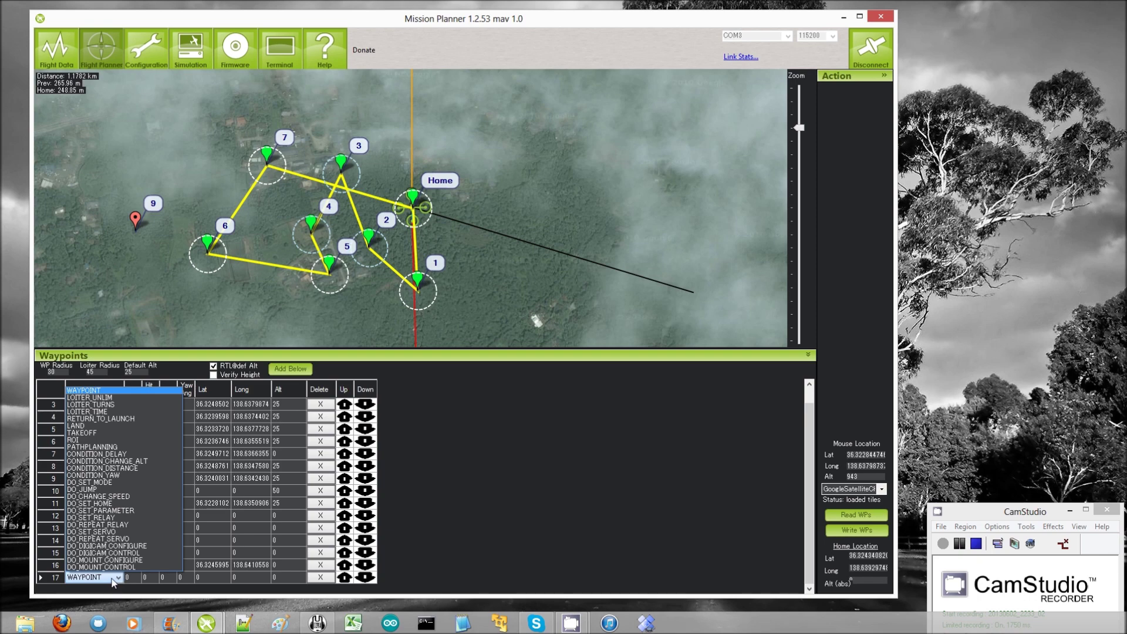
{"action": "left_click", "coordinate": [104, 511]}
{"action": "left_click", "coordinate": [135, 578]}
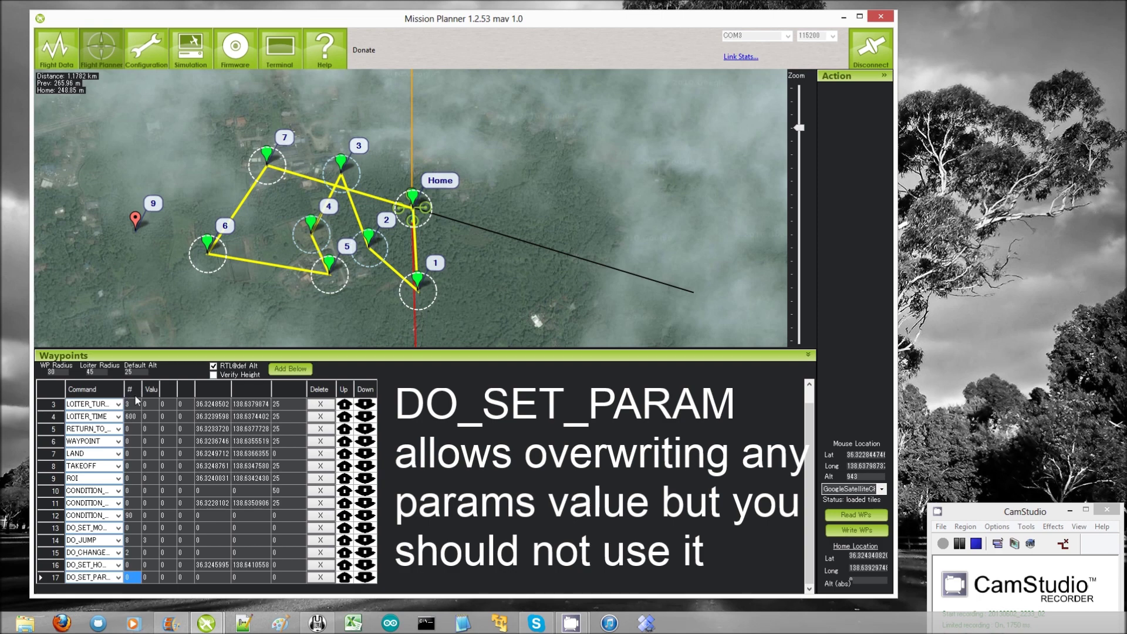
{"action": "type", "text": "1"}
{"action": "left_click", "coordinate": [148, 578]}
{"action": "type", "text": "45"}
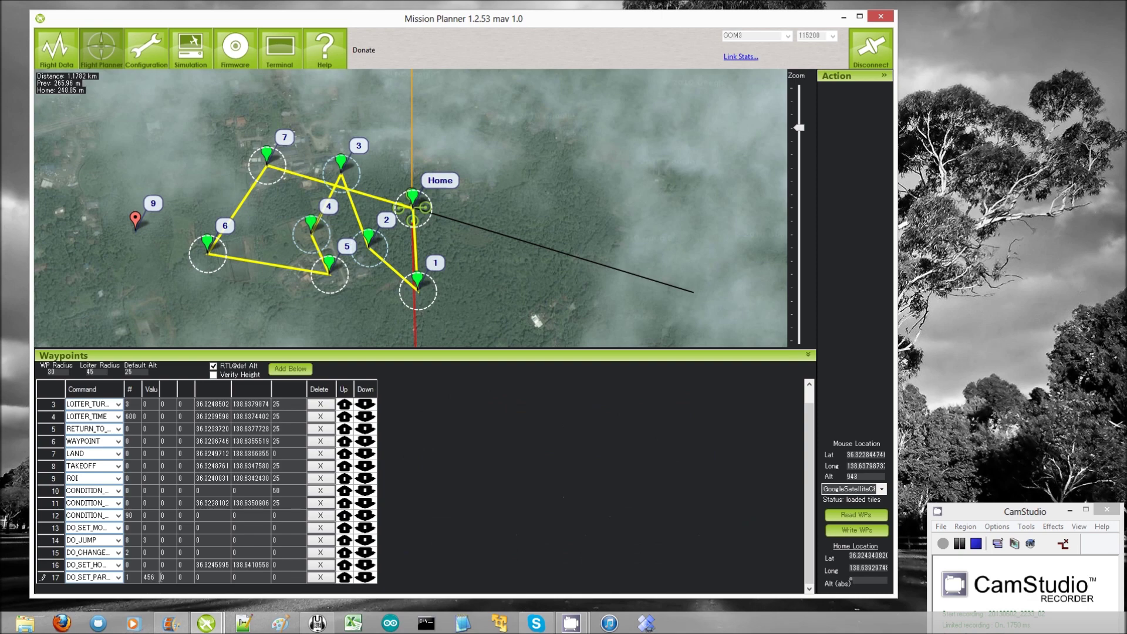
{"action": "type", "text": "6"}
{"action": "key", "text": "Return"}
Add row 18 as a DO_SET_RELAY and widen the Command column
{"action": "left_click", "coordinate": [124, 578]}
{"action": "left_click", "coordinate": [117, 578]}
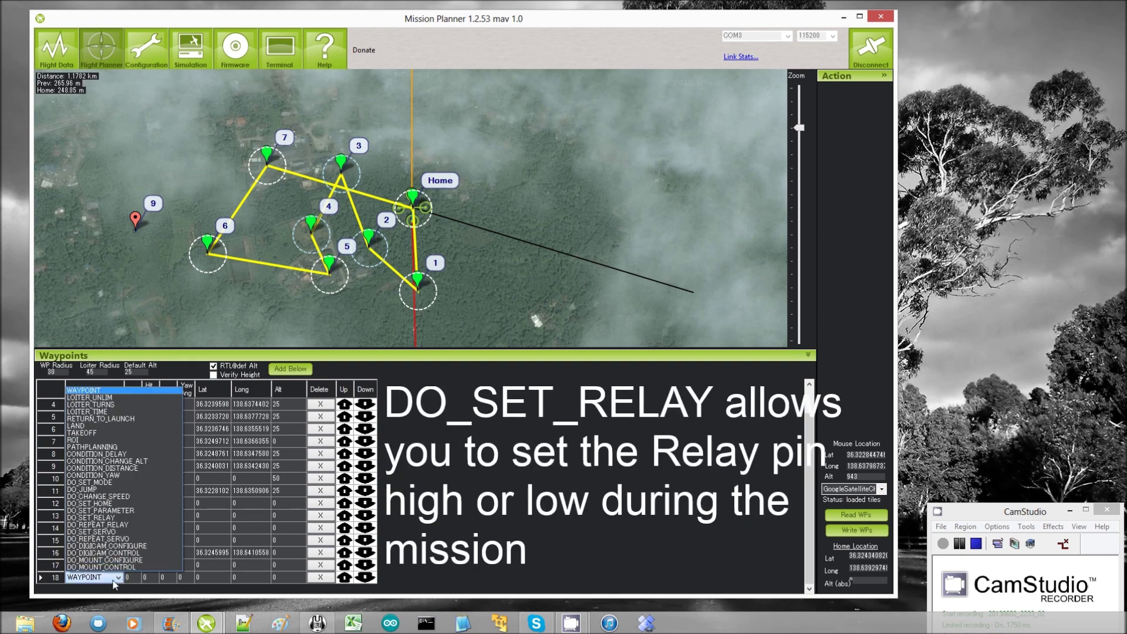
{"action": "left_click", "coordinate": [101, 517]}
{"action": "left_click", "coordinate": [145, 578]}
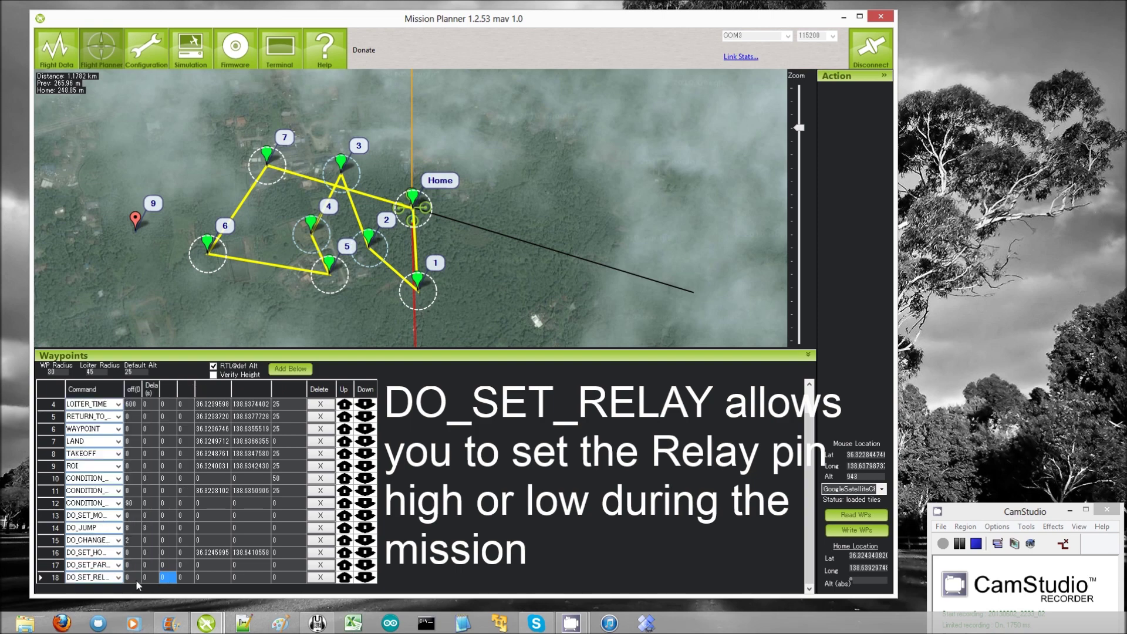
{"action": "left_click_drag", "start_coordinate": [124, 389], "coordinate": [150, 389]}
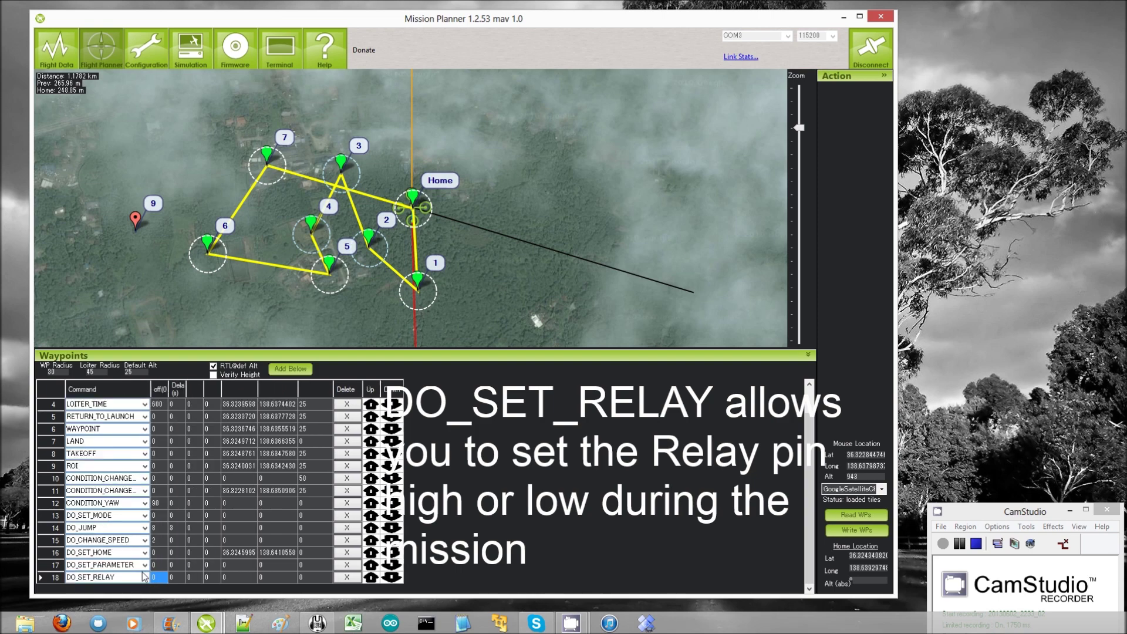
Give row 18 relay value 1 and delay 2, then add row 19
{"action": "left_click", "coordinate": [171, 580]}
{"action": "type", "text": "2"}
{"action": "key", "text": "shift+Tab"}
{"action": "type", "text": "1"}
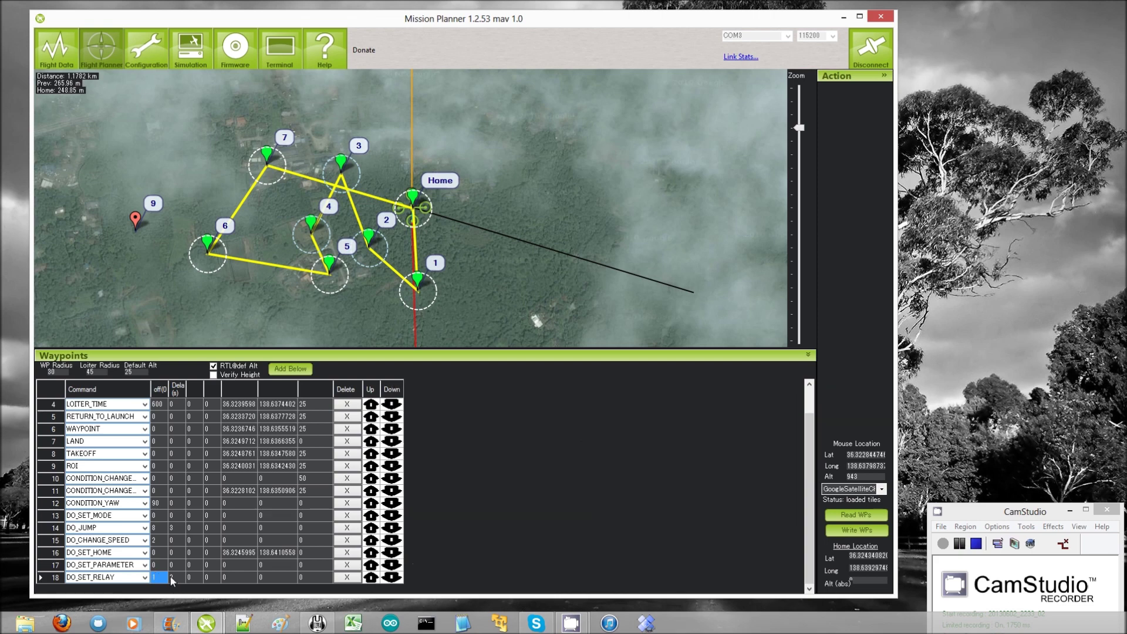
{"action": "left_click", "coordinate": [165, 582]}
{"action": "left_click", "coordinate": [165, 580]}
{"action": "key", "text": "Escape"}
{"action": "left_click", "coordinate": [291, 368]}
{"action": "left_click", "coordinate": [143, 577]}
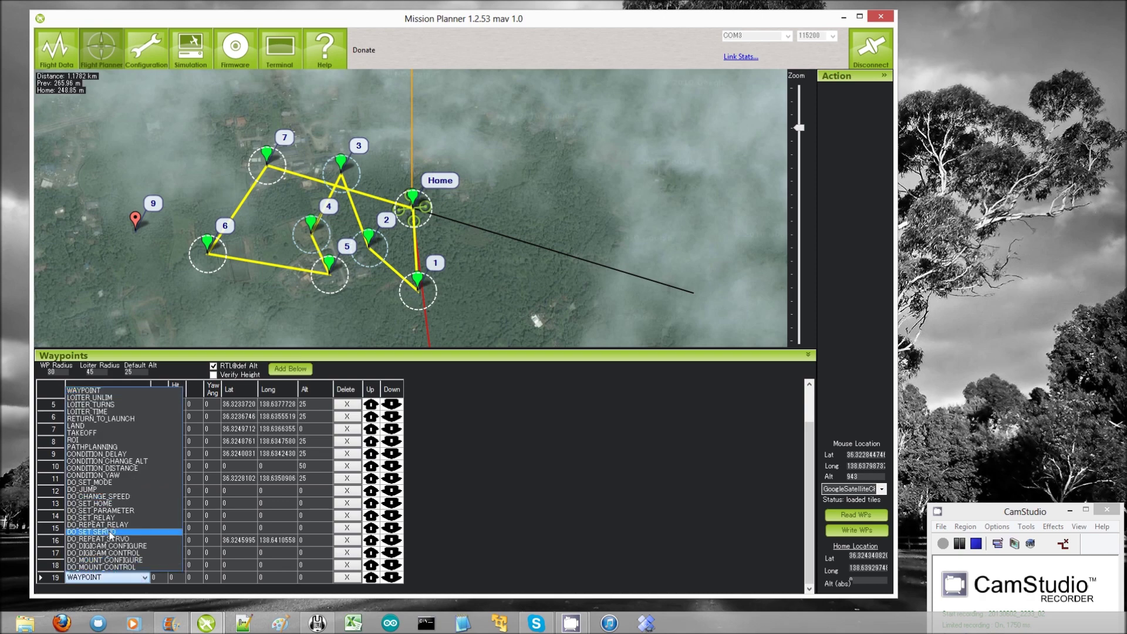
Set row 19 to DO_SET_SERVO, Ser No 11 at PWM 1300, and append row 20
{"action": "left_click", "coordinate": [100, 531]}
{"action": "left_click", "coordinate": [157, 578]}
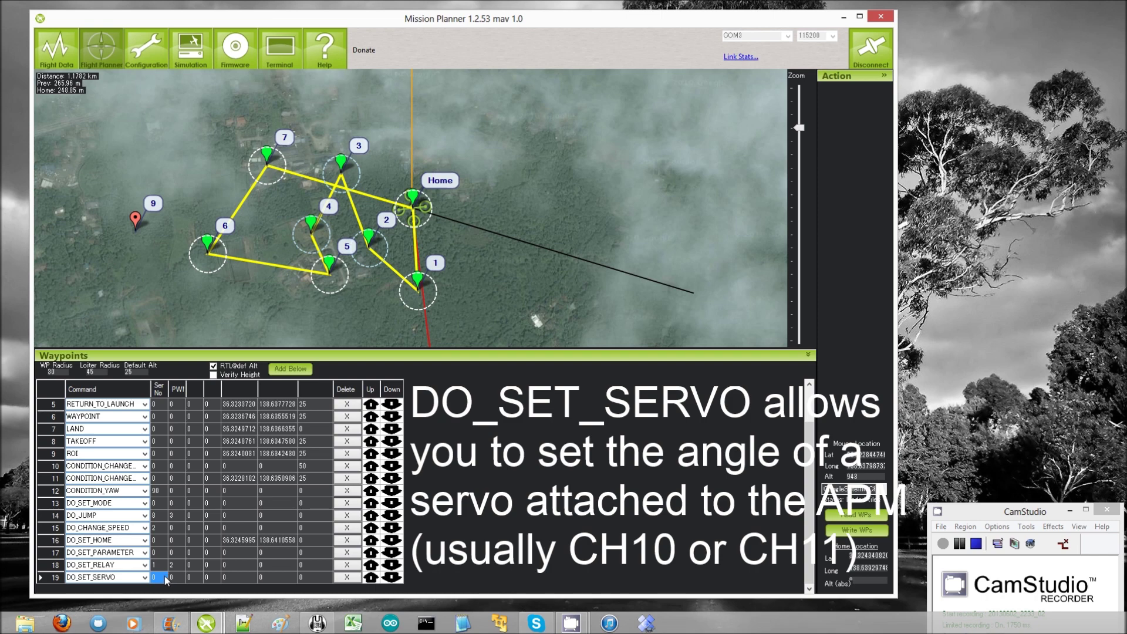
{"action": "type", "text": "11"}
{"action": "left_click", "coordinate": [178, 577]}
{"action": "type", "text": "1300"}
{"action": "left_click", "coordinate": [156, 577]}
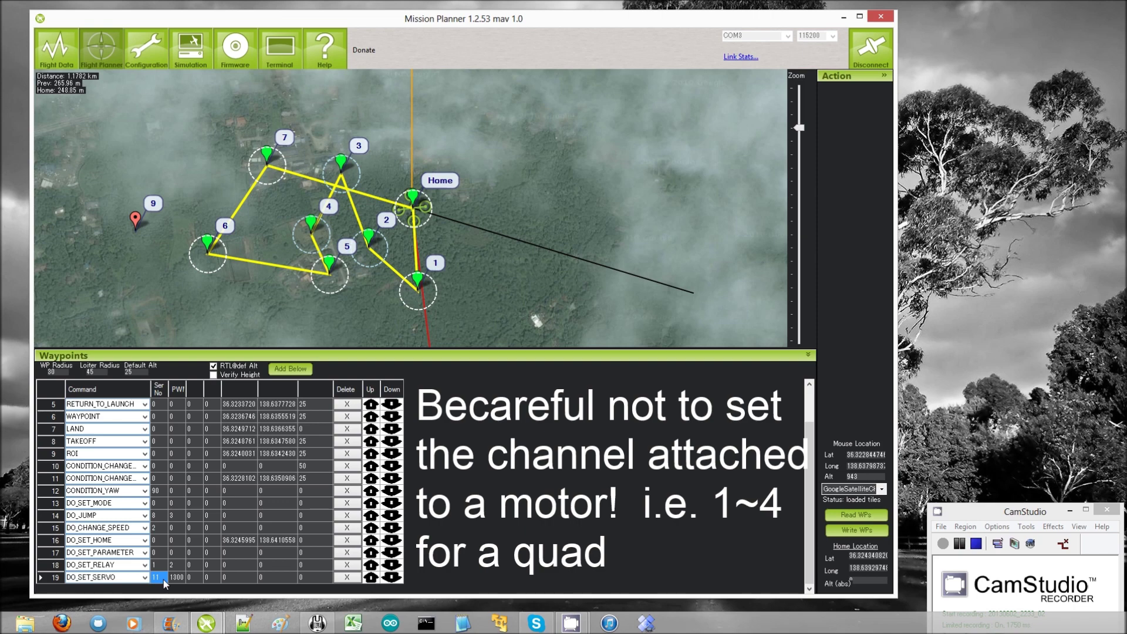
{"action": "left_click", "coordinate": [290, 369]}
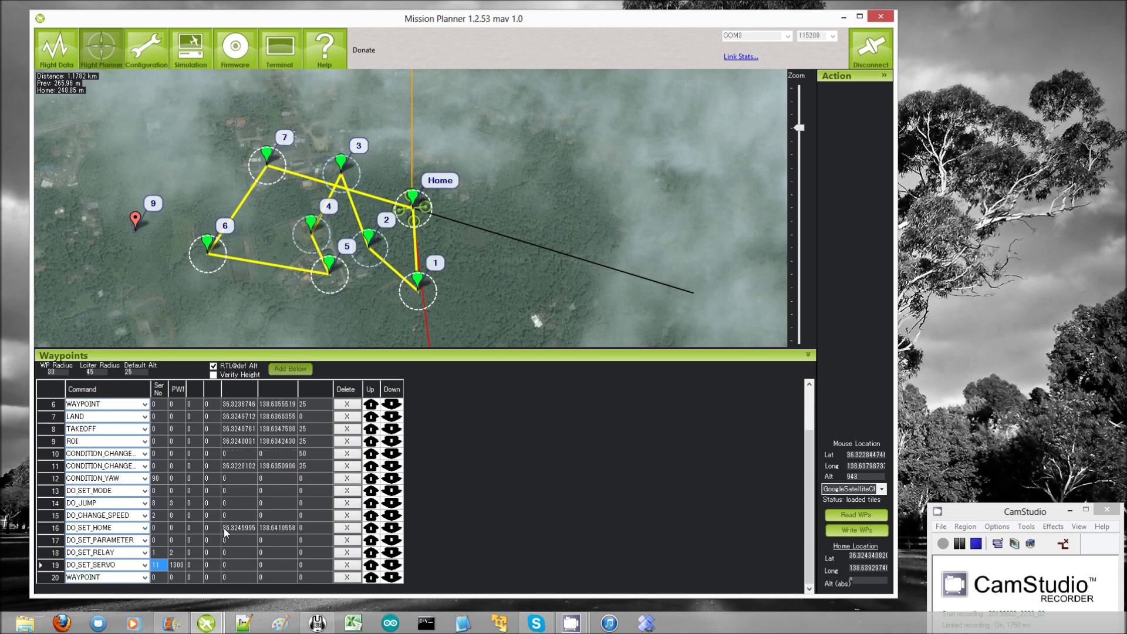
Configure row 20 as DO_REPEAT_SERVO: servo 11, PWM 1400, repeat 5, delay 2; add row 21
{"action": "left_click", "coordinate": [145, 577]}
{"action": "left_click", "coordinate": [130, 539]}
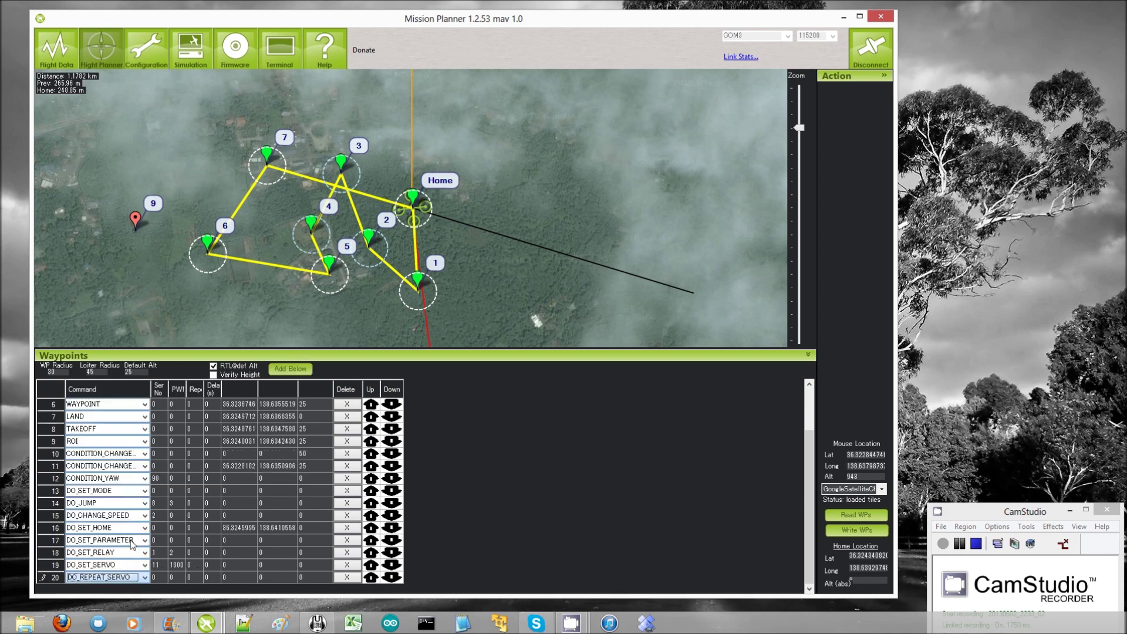
{"action": "left_click", "coordinate": [158, 577]}
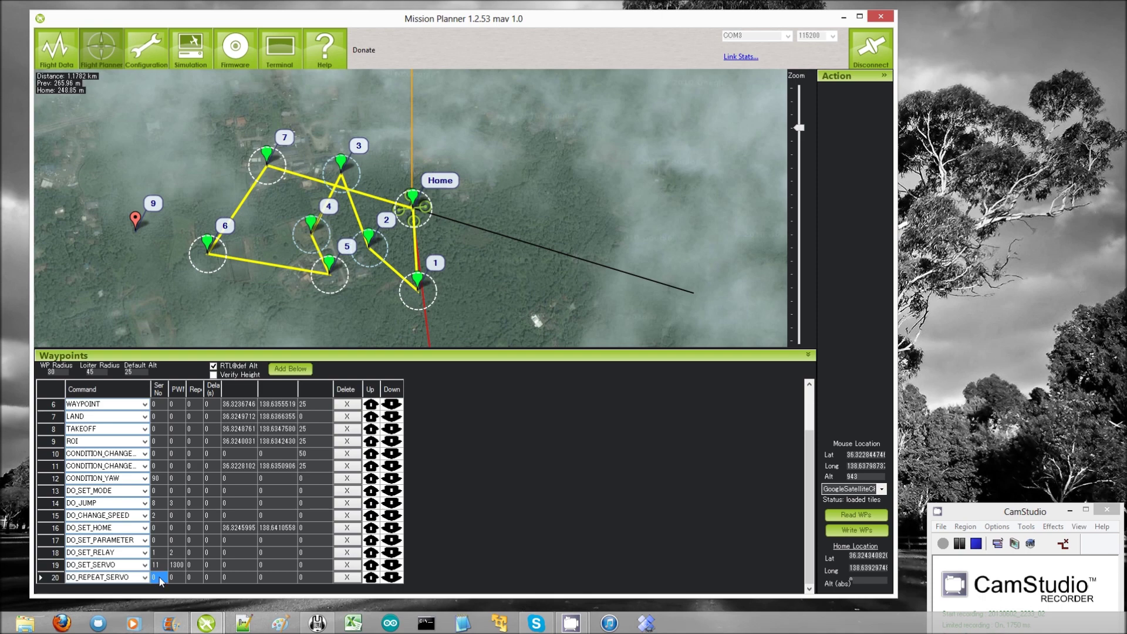
{"action": "type", "text": "11"}
{"action": "left_click", "coordinate": [175, 578]}
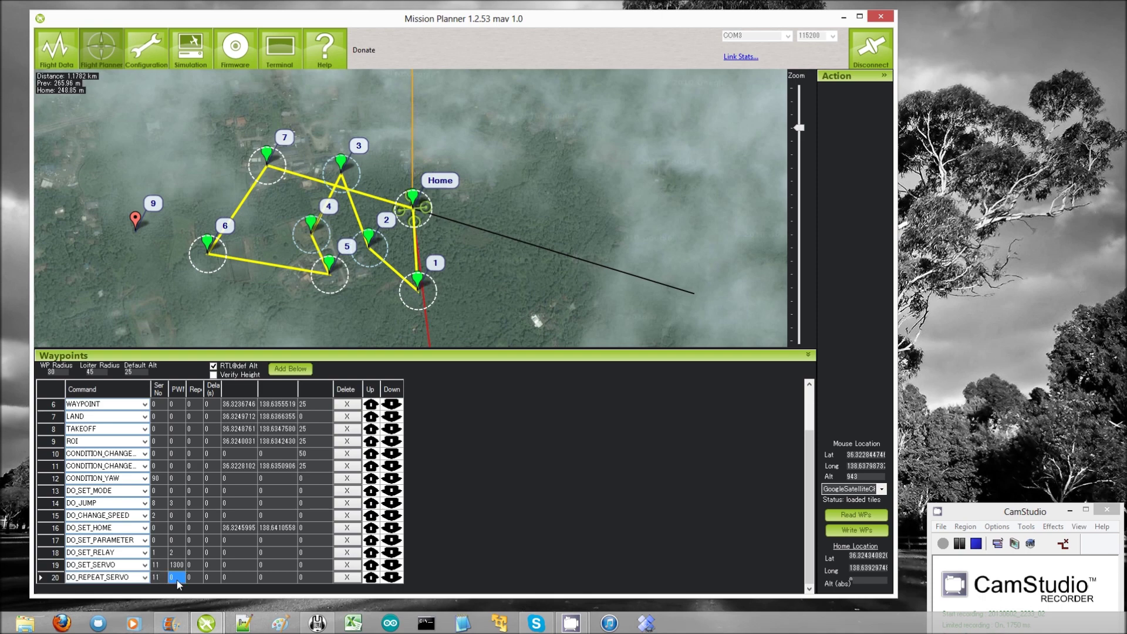
{"action": "type", "text": "1400"}
{"action": "key", "text": "Tab"}
{"action": "type", "text": "5"}
{"action": "key", "text": "Tab"}
{"action": "type", "text": "2"}
{"action": "key", "text": "shift+Tab"}
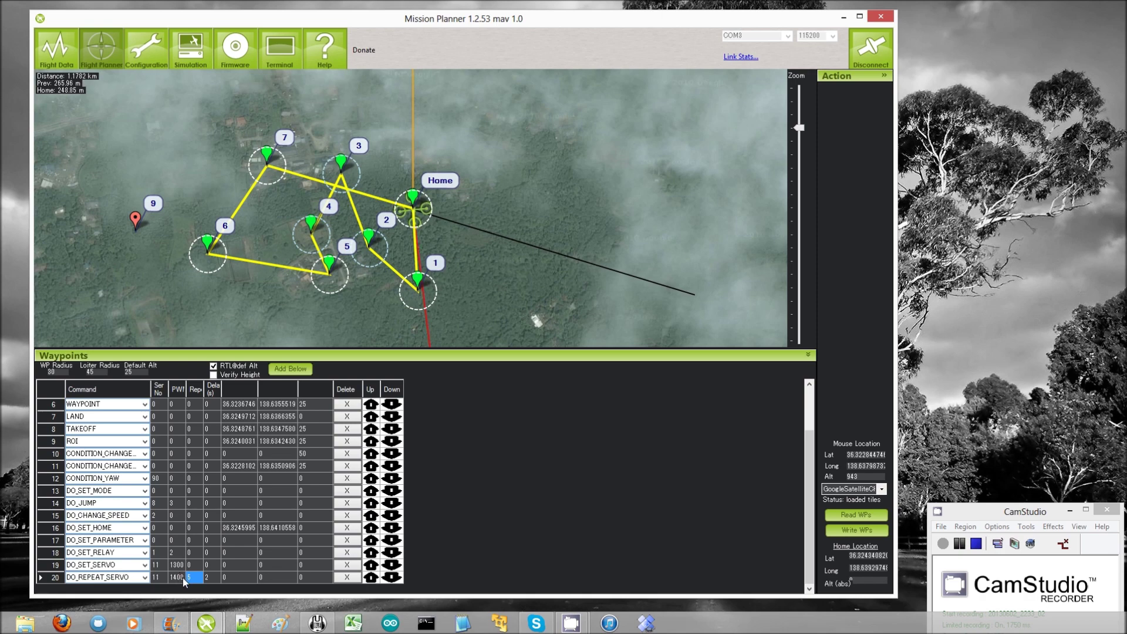
{"action": "left_click", "coordinate": [135, 576]}
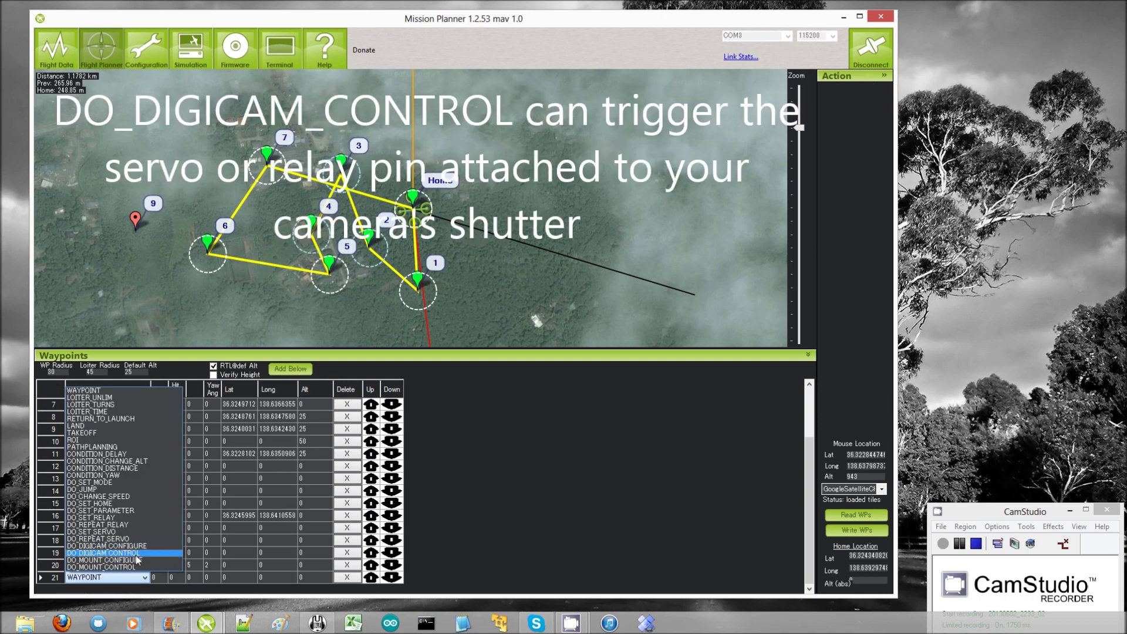
Make row 21 a DO_DIGICAM_CONTROL command and switch to the Configuration screen
{"action": "left_click", "coordinate": [135, 555]}
{"action": "left_click", "coordinate": [156, 577]}
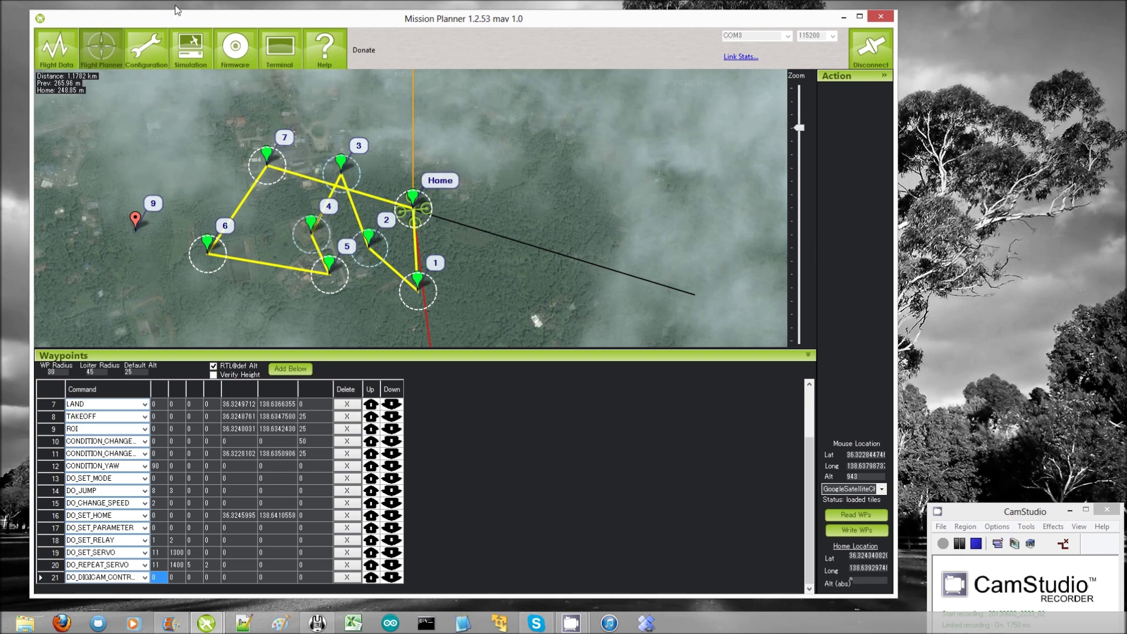
{"action": "left_click", "coordinate": [145, 55]}
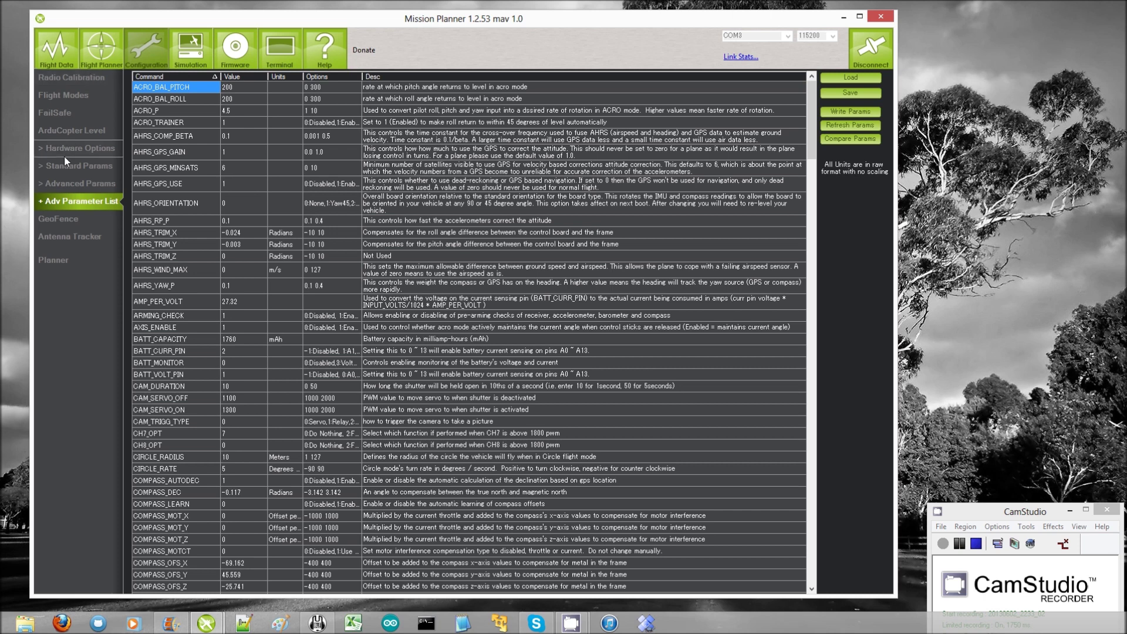
Check the Camera Gimbal RC10 shutter duration under Hardware Options, then return to Flight Planner
{"action": "left_click", "coordinate": [66, 154]}
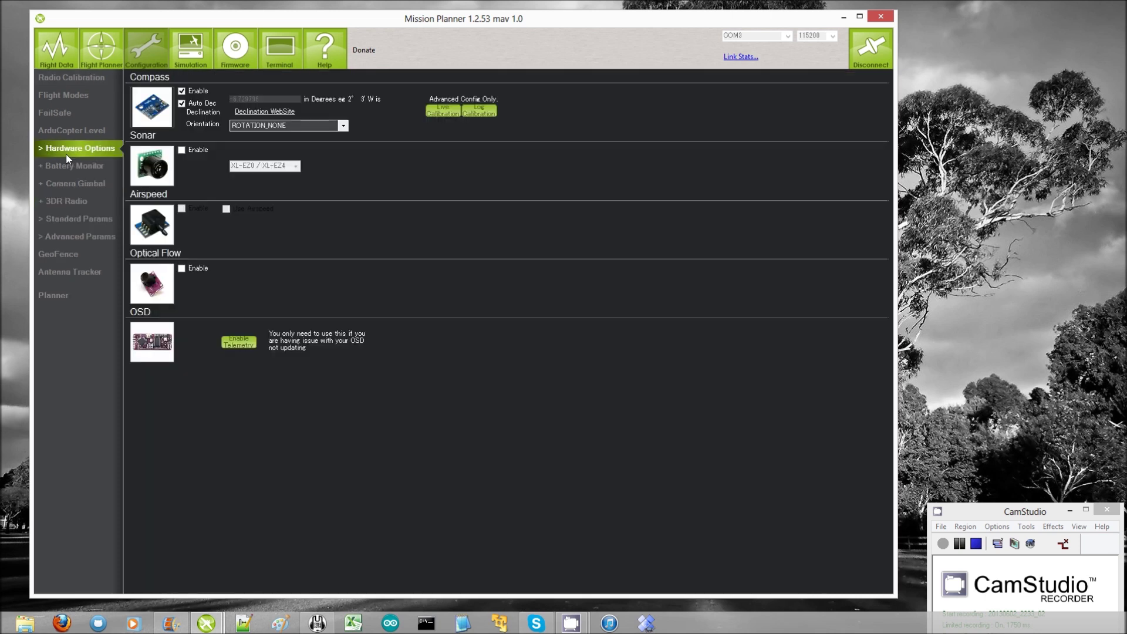
{"action": "left_click", "coordinate": [76, 183]}
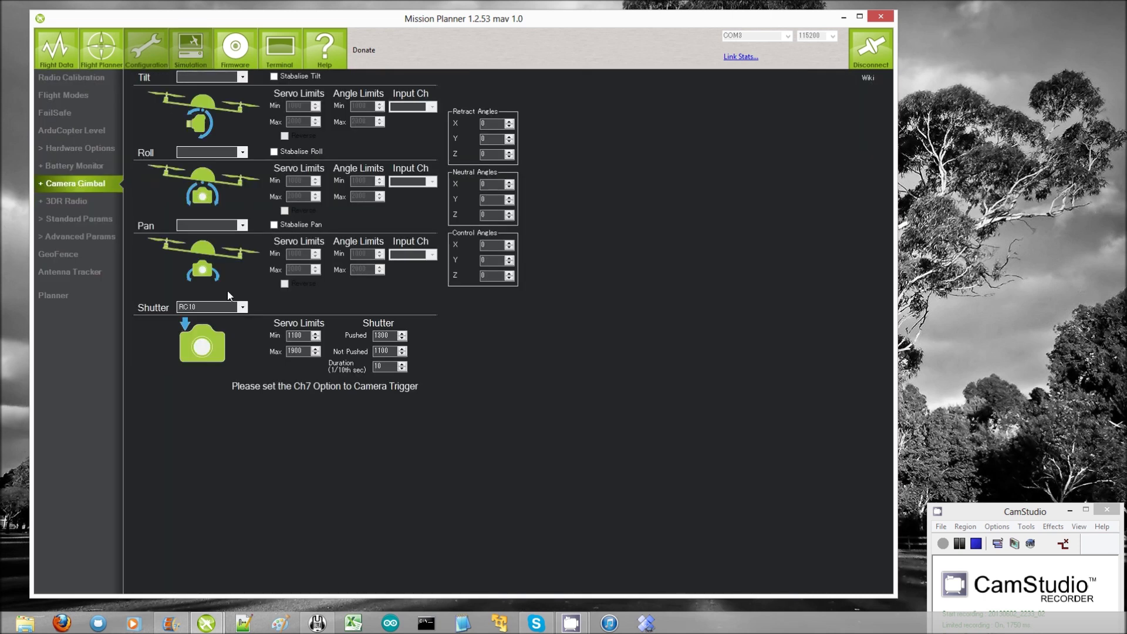
{"action": "left_click", "coordinate": [394, 369]}
{"action": "left_click", "coordinate": [101, 47]}
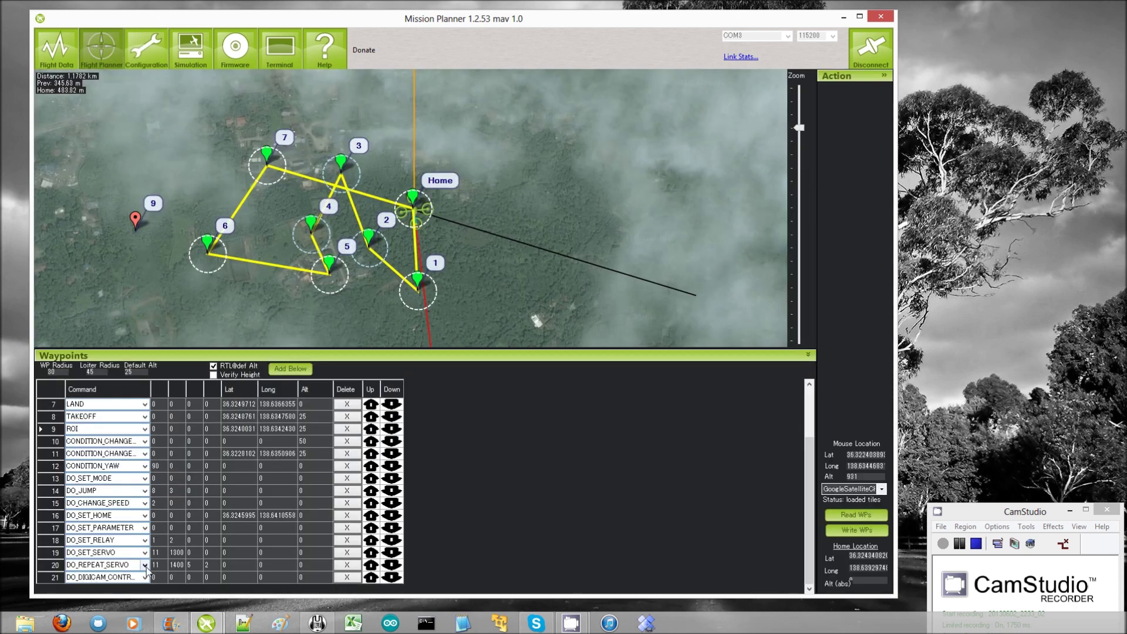
Add mission row 22 below DO_DIGICAM_CONTROL and set its command to DO_MOUNT_CONTROL
{"action": "left_click", "coordinate": [164, 578]}
{"action": "key", "text": "Down"}
{"action": "left_click", "coordinate": [145, 577]}
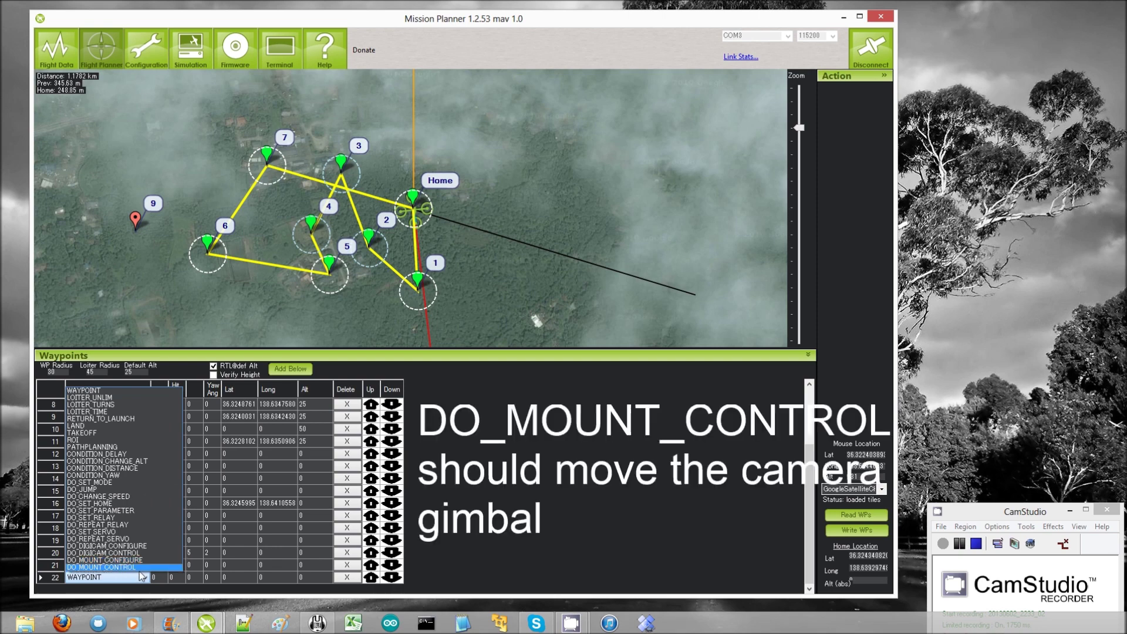
{"action": "left_click", "coordinate": [151, 568]}
{"action": "left_click", "coordinate": [187, 577]}
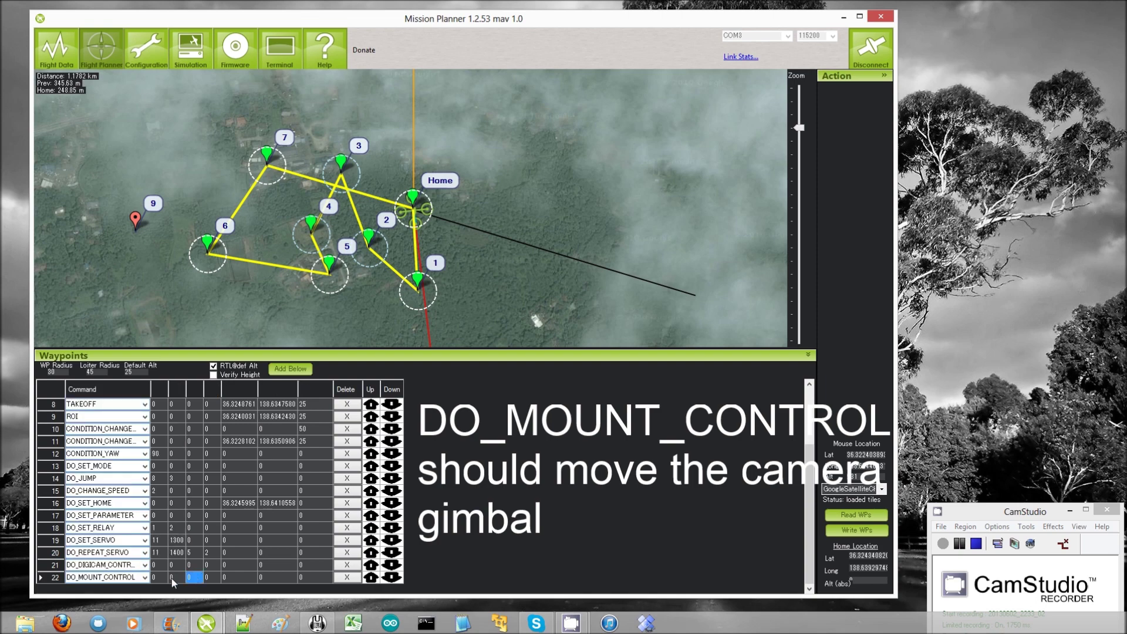